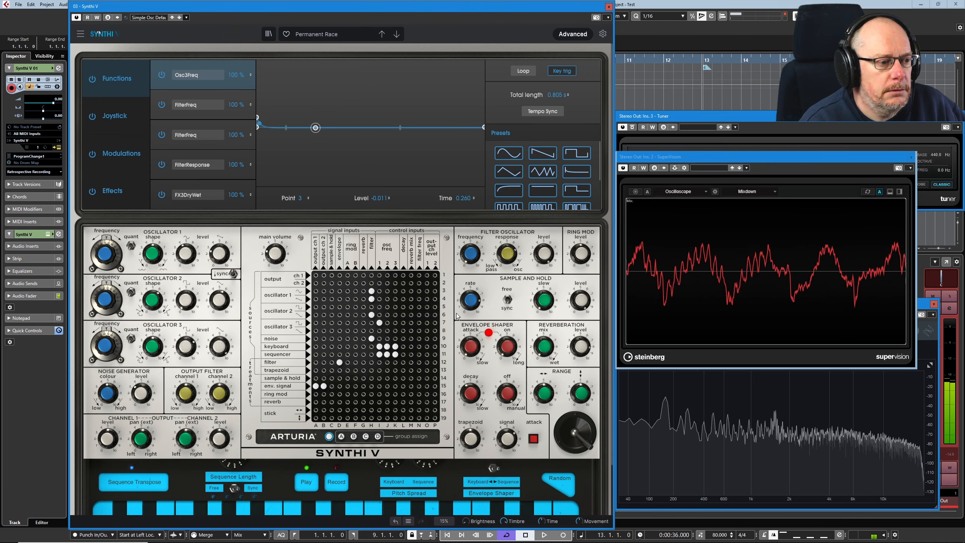
# Stop the sequencer, remove the noise and oscillator 2 pins from the matrix's filter input column, and briefly play the sequence
pyautogui.click(309, 484)
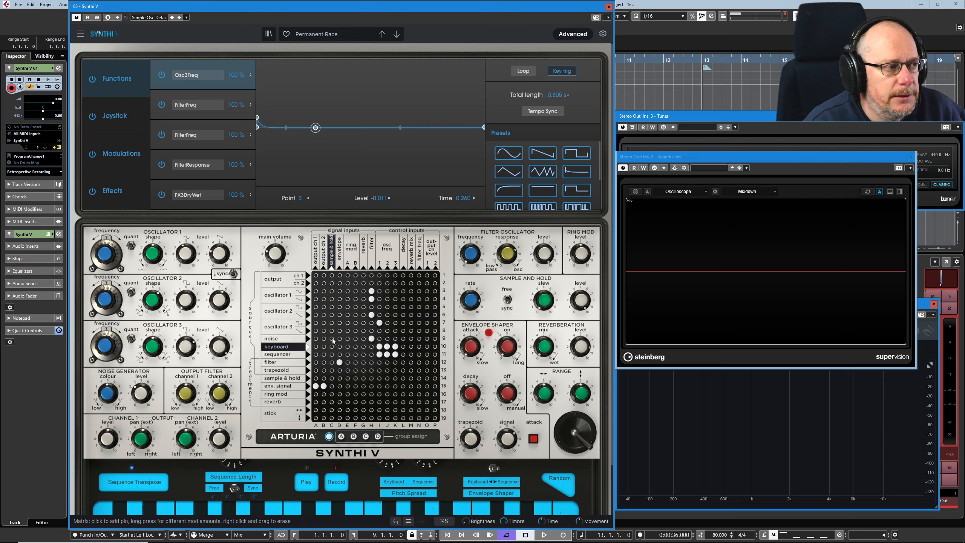
pyautogui.click(371, 291)
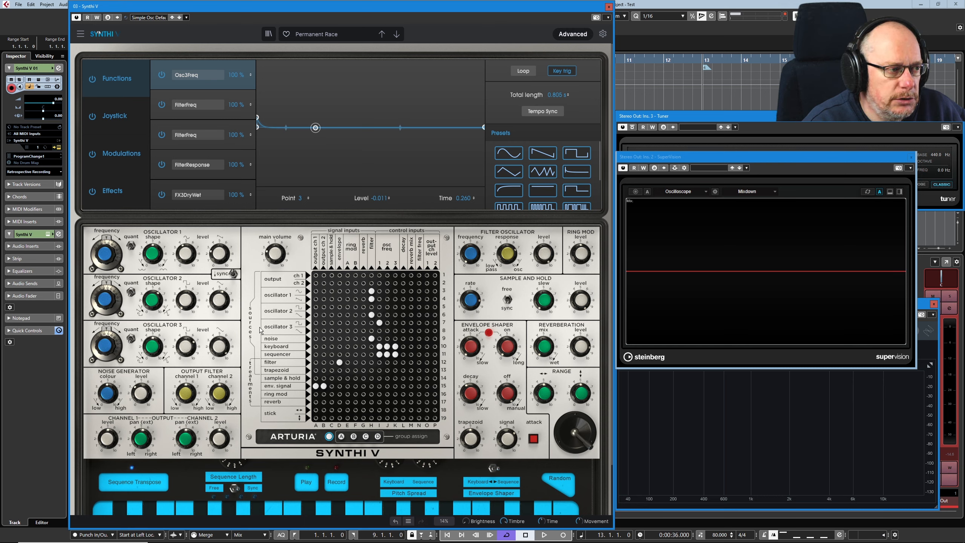
pyautogui.click(372, 338)
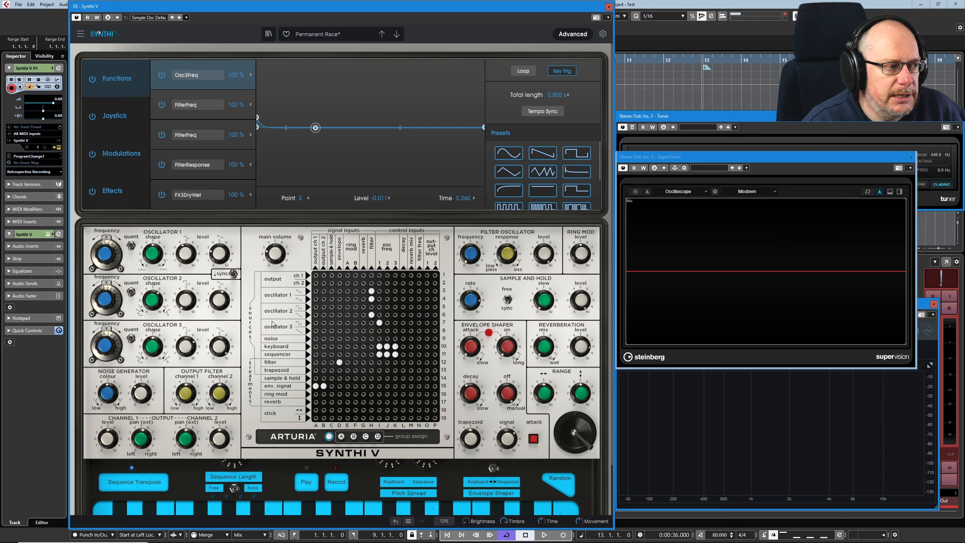
pyautogui.click(371, 314)
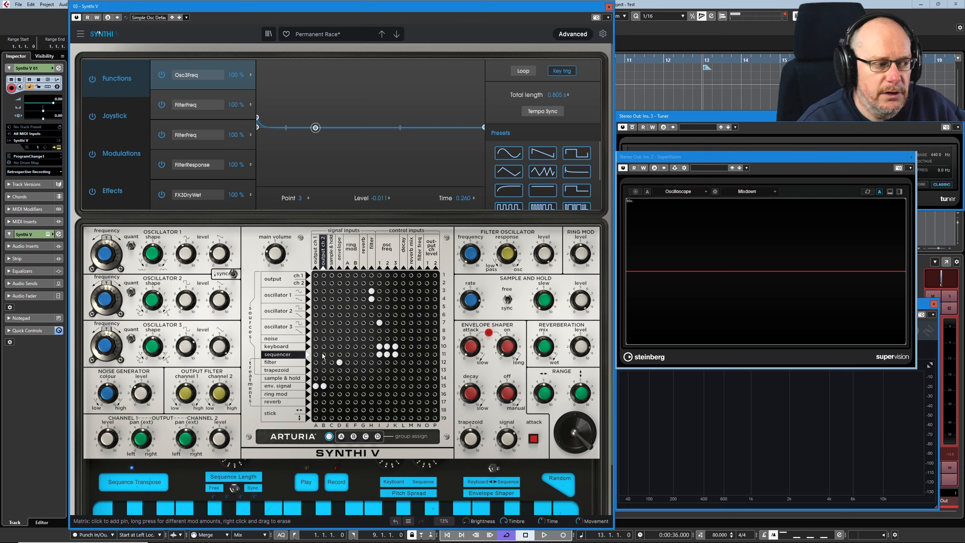
pyautogui.click(308, 482)
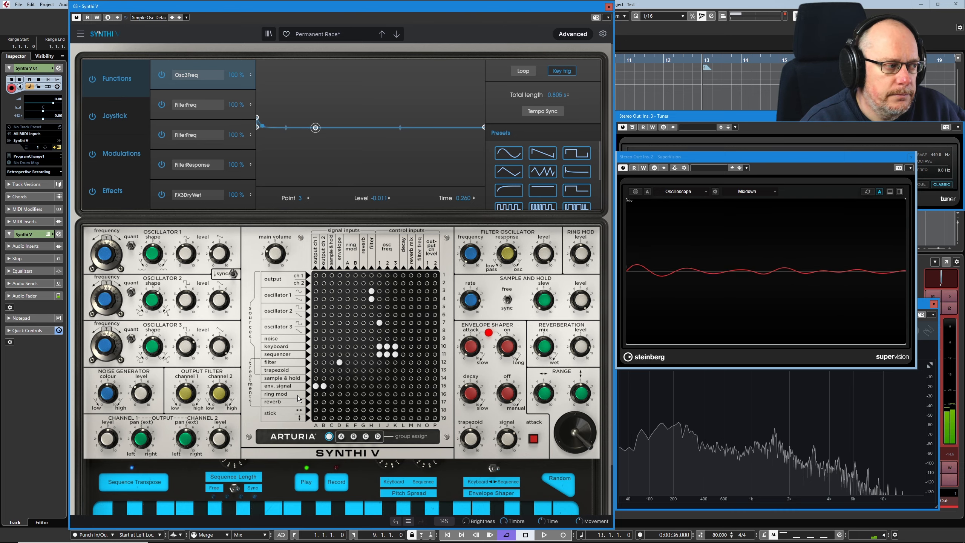
pyautogui.click(310, 480)
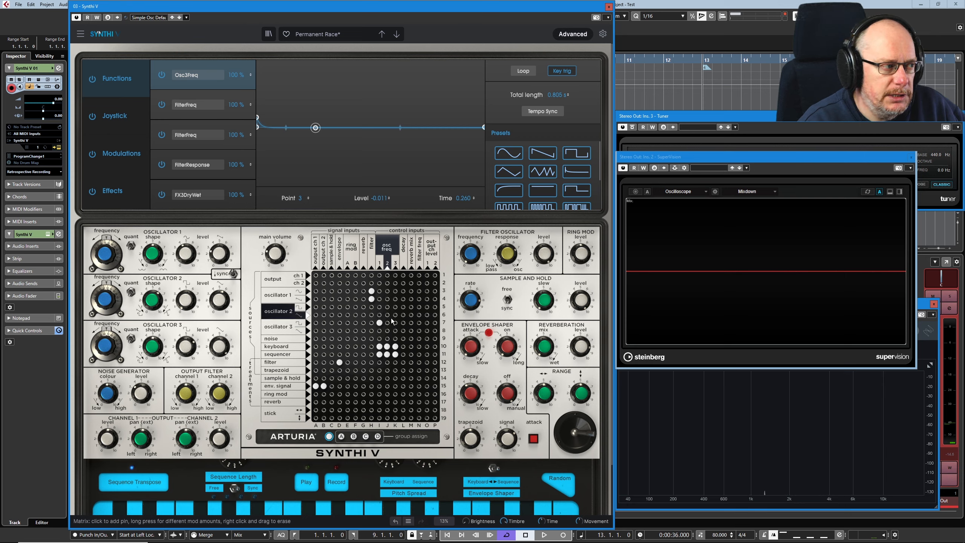
# Start the sequence and lower oscillator 3's frequency to about 11.6 Hz while it plays
pyautogui.moveTo(110, 347)
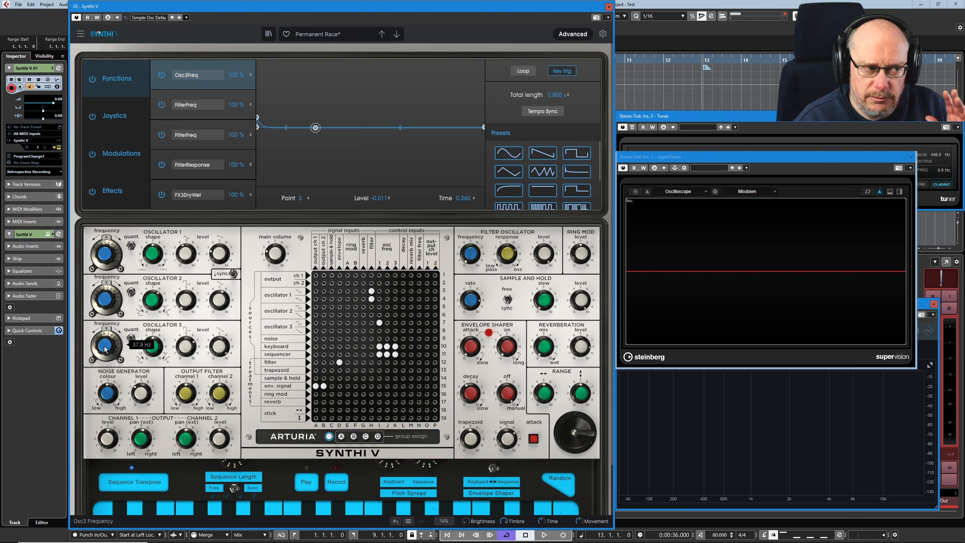
pyautogui.click(307, 482)
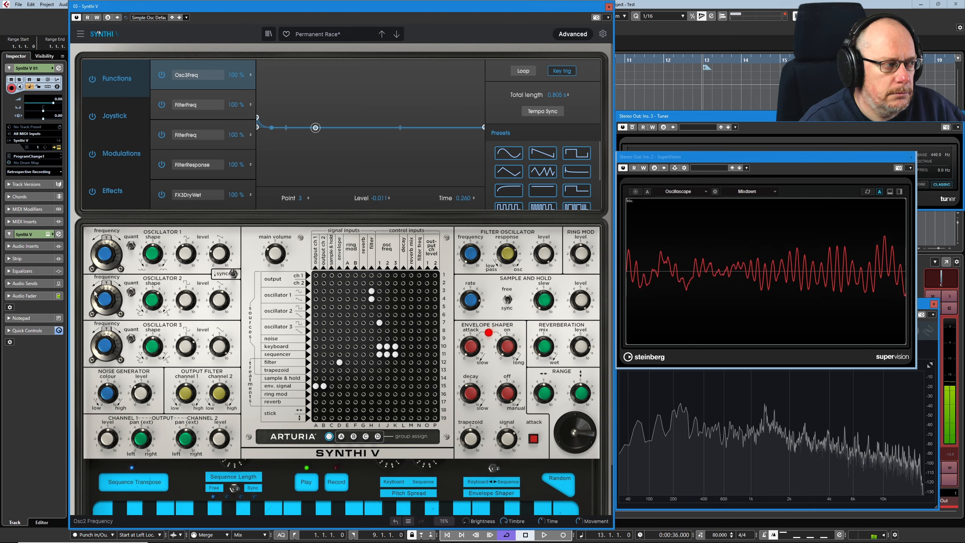
pyautogui.moveTo(105, 342)
pyautogui.mouseDown()
pyautogui.moveTo(108, 358)
pyautogui.moveTo(108, 346)
pyautogui.mouseUp()
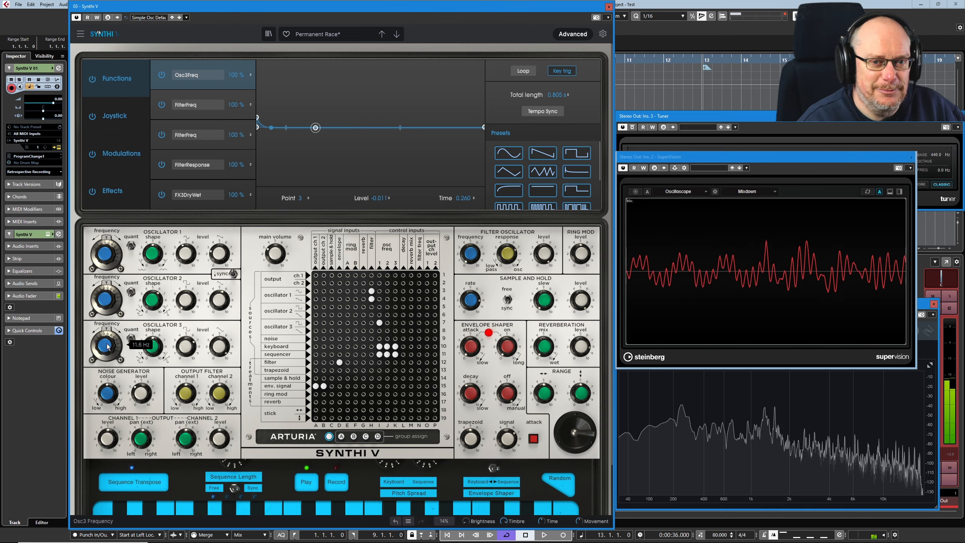
# Lower the main volume to about -26 dB and turn oscillator 3's frequency down further
pyautogui.moveTo(275, 253); pyautogui.dragTo(277, 257)
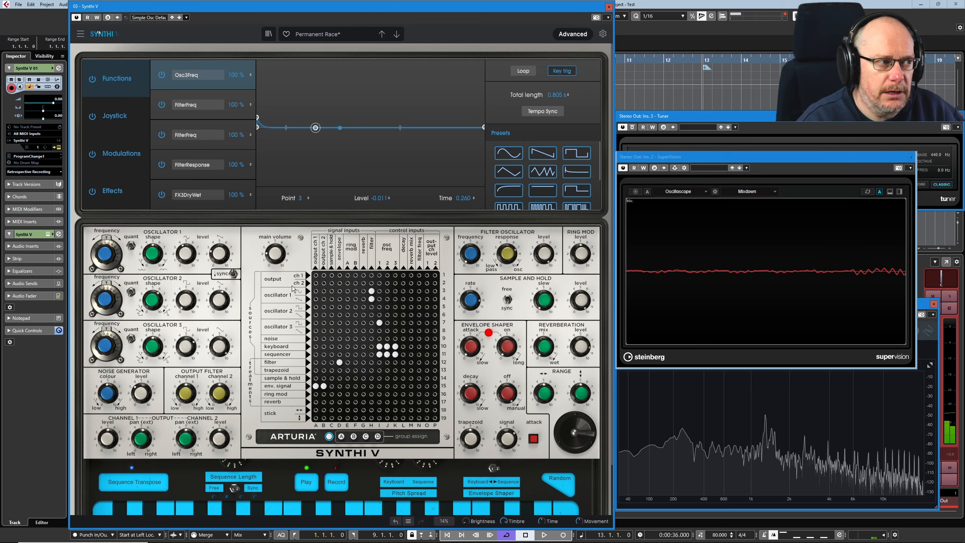
pyautogui.moveTo(278, 253)
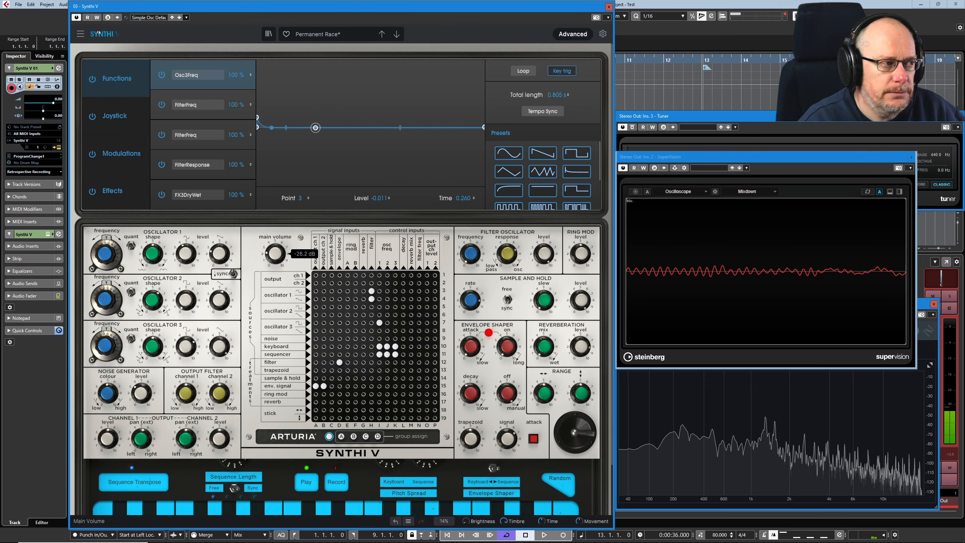
pyautogui.moveTo(279, 253); pyautogui.dragTo(278, 254)
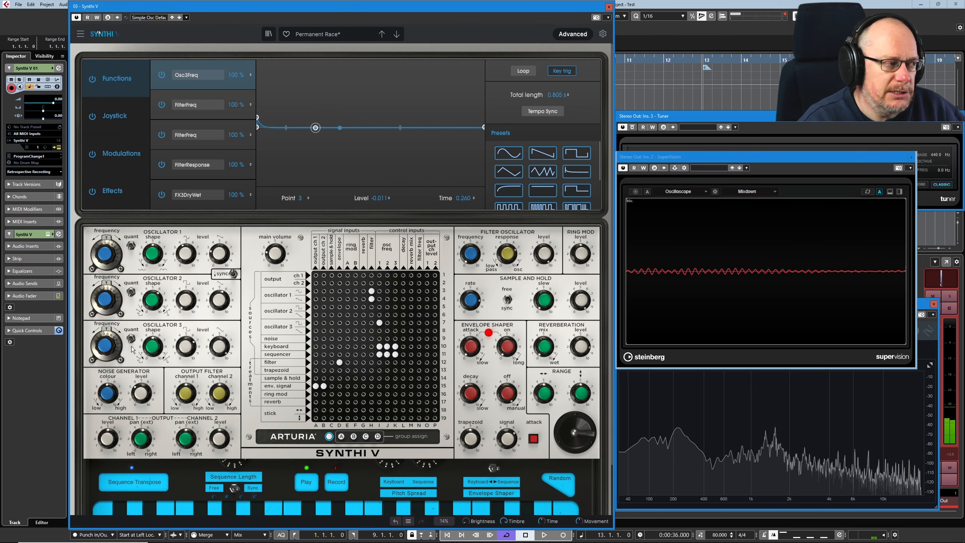
pyautogui.moveTo(107, 351)
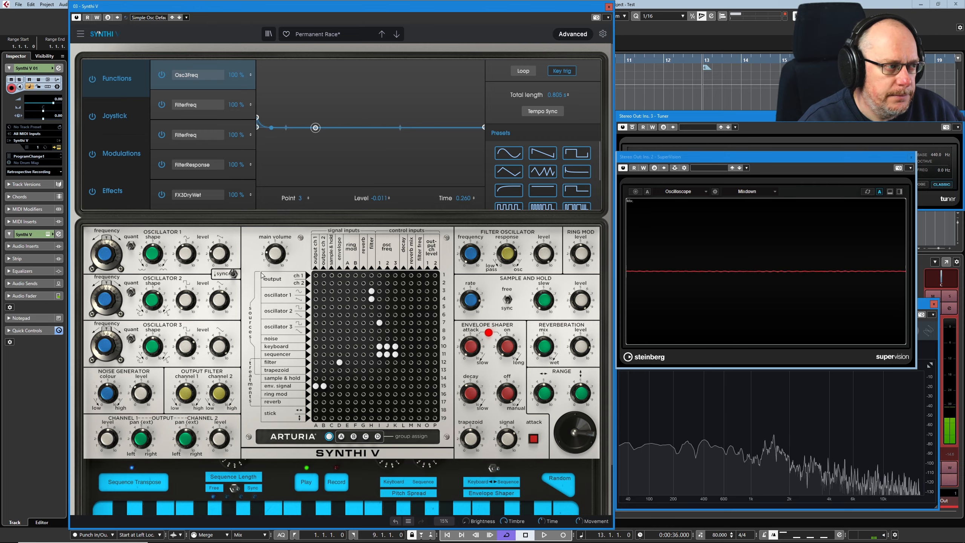
pyautogui.moveTo(106, 346); pyautogui.dragTo(106, 373)
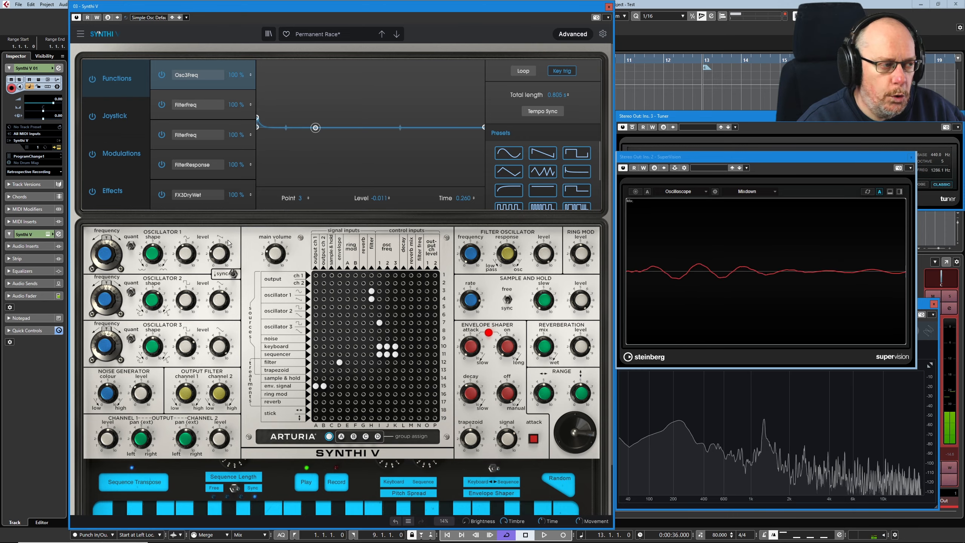
# Turn the main volume down to silence the running sequence, and raise it again to listen
pyautogui.moveTo(274, 258); pyautogui.dragTo(267, 252)
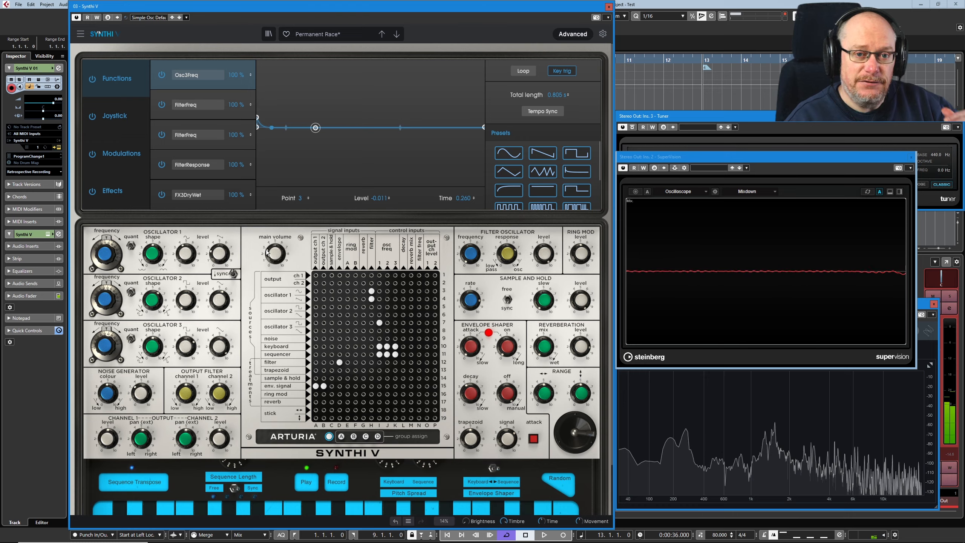
pyautogui.moveTo(269, 252)
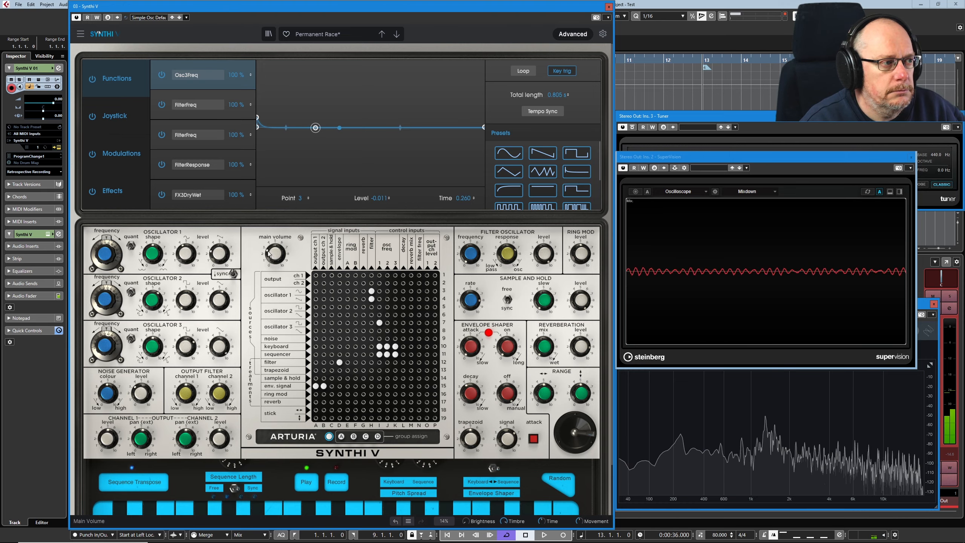
pyautogui.moveTo(276, 254); pyautogui.dragTo(276, 279)
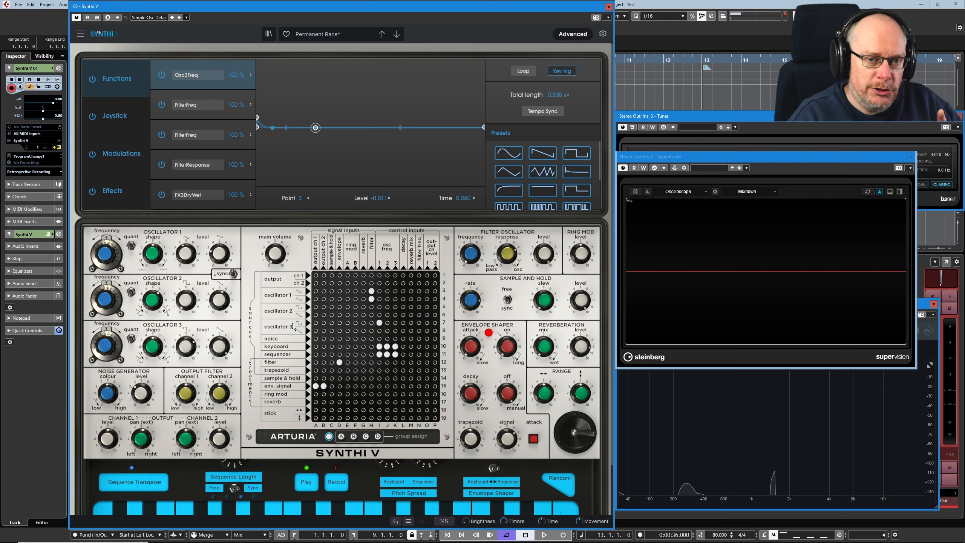
pyautogui.moveTo(108, 345)
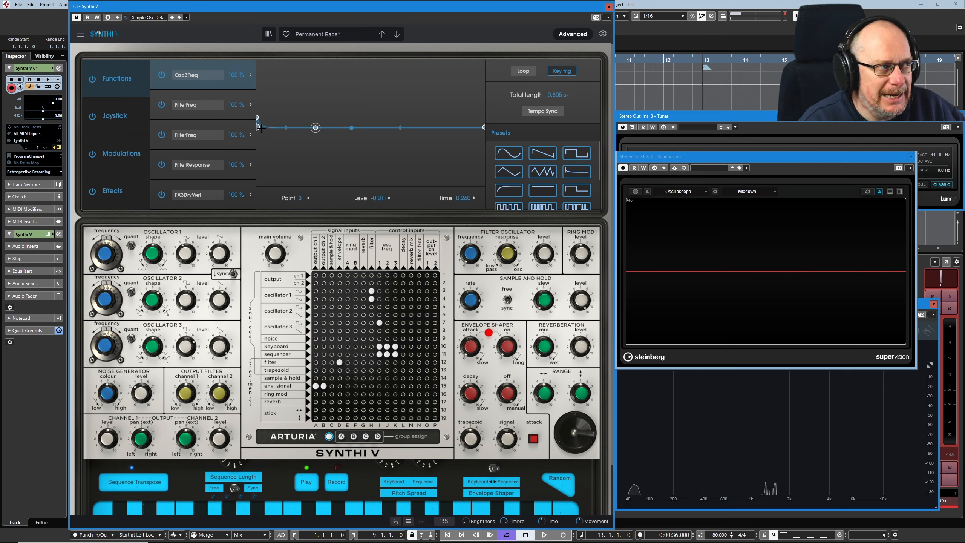
pyautogui.moveTo(282, 253); pyautogui.dragTo(283, 225)
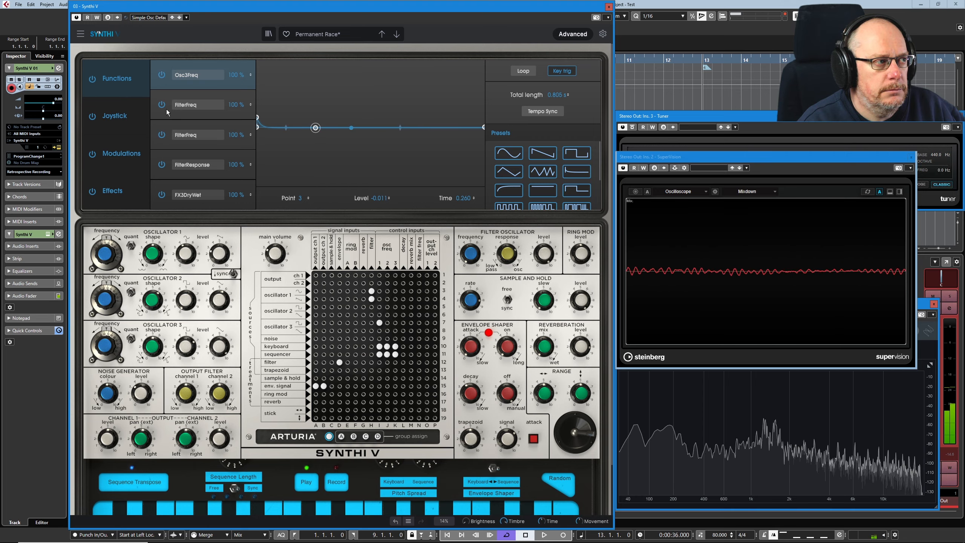
# Raise point 2 of the Osc3Freq function curve to a level of about 0.207
pyautogui.click(258, 127)
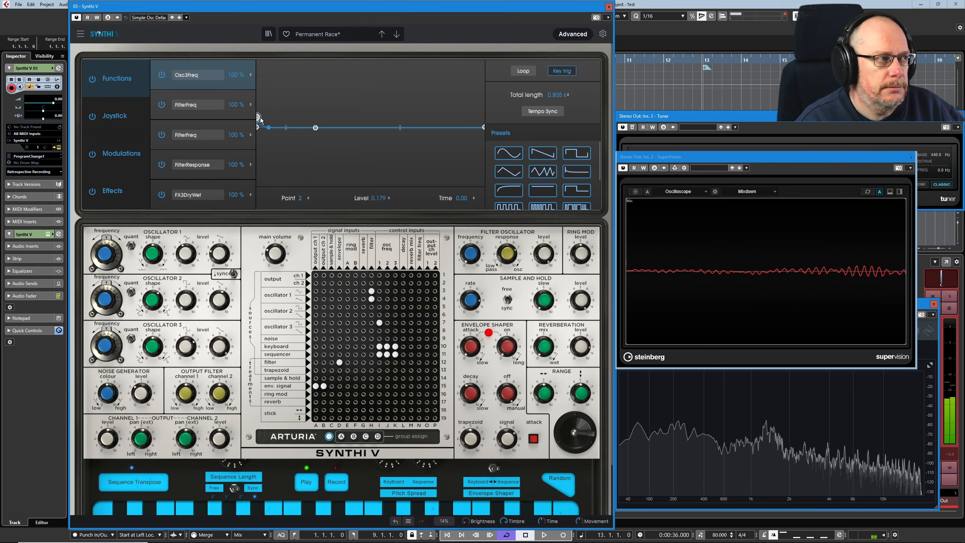
pyautogui.moveTo(260, 118)
pyautogui.mouseDown()
pyautogui.moveTo(267, 97)
pyautogui.moveTo(246, 115)
pyautogui.mouseUp()
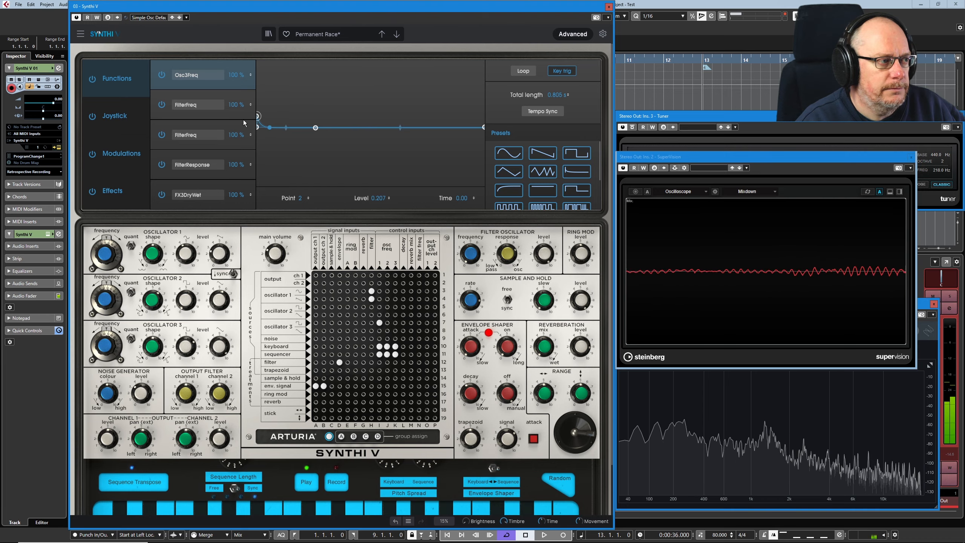
# Turn the main volume down to -80 dB and reload the Permanent Race preset by switching to Pleasure Drone and back
pyautogui.moveTo(271, 256); pyautogui.dragTo(271, 289)
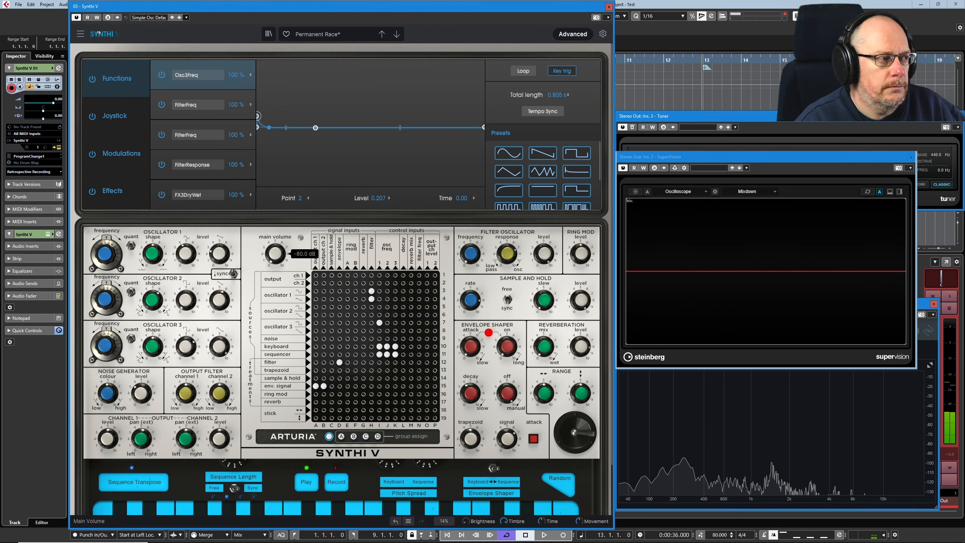
pyautogui.click(396, 34)
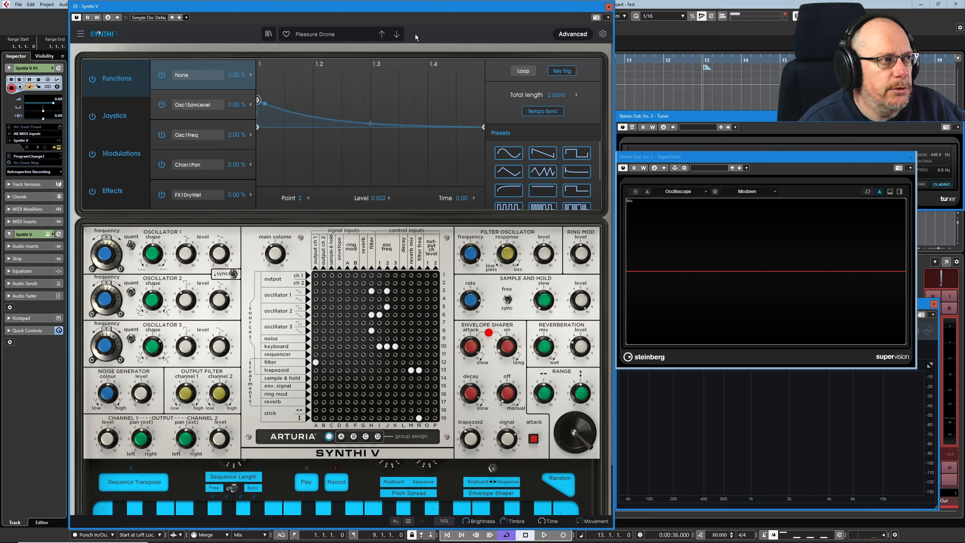
pyautogui.click(381, 35)
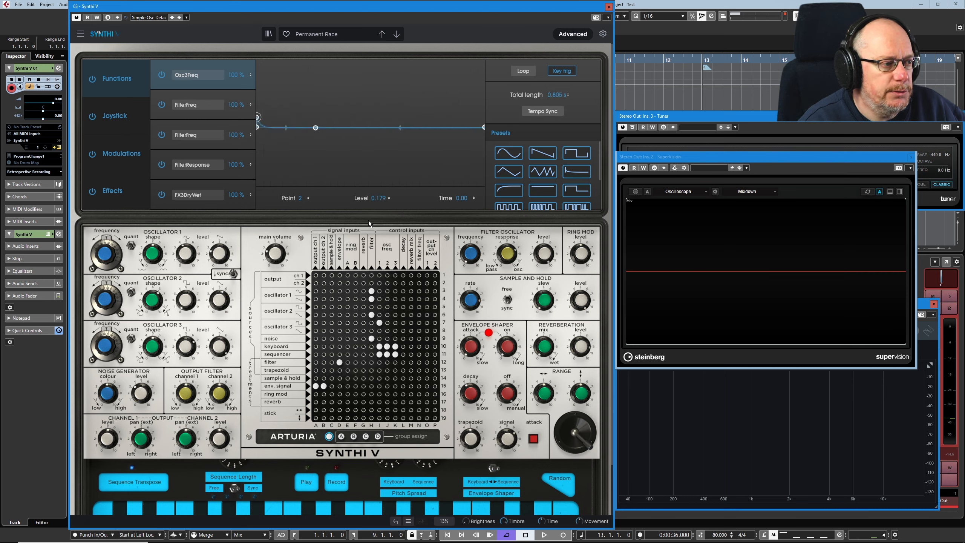
# Remove the noise and oscillator 2 pins from the filter input column of the reloaded preset and start the sequence
pyautogui.click(371, 338)
pyautogui.click(372, 314)
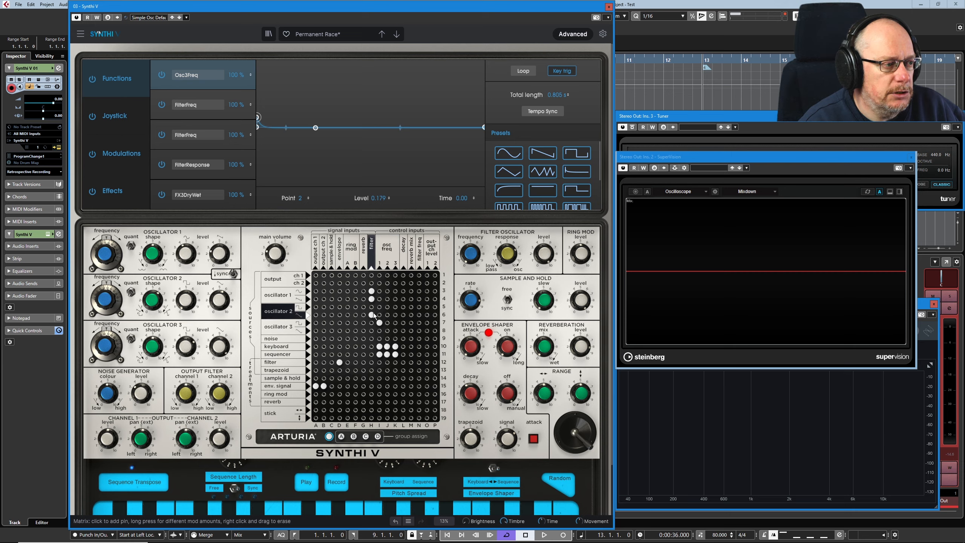
pyautogui.click(372, 315)
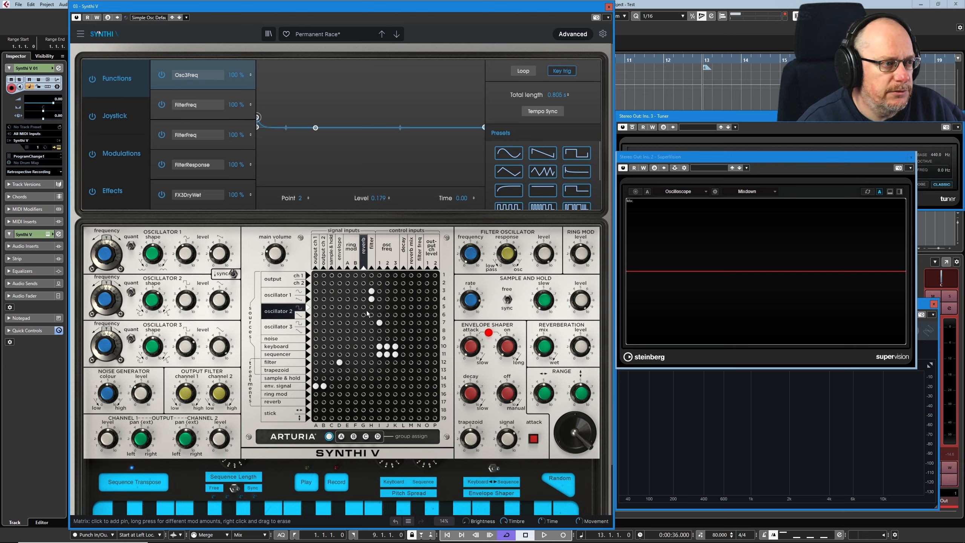
pyautogui.click(307, 480)
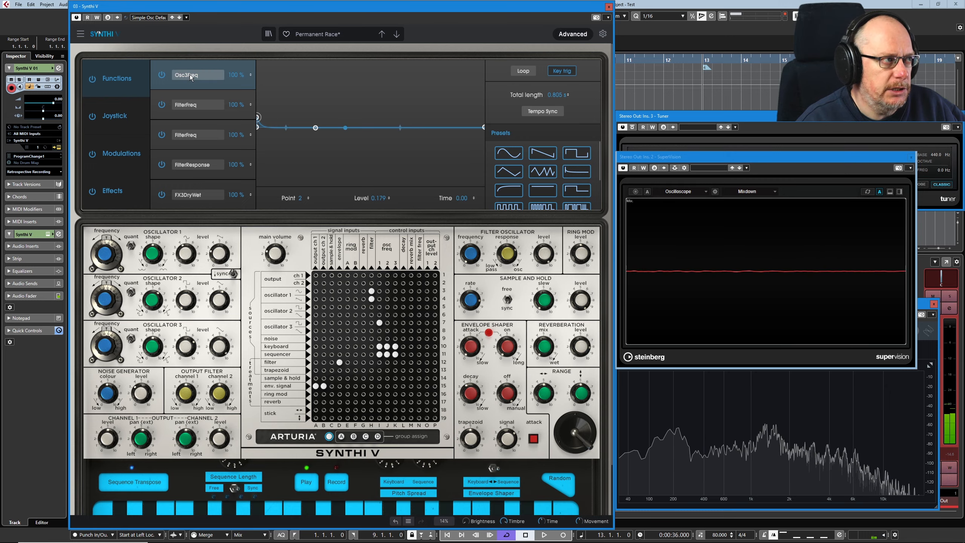
# In the second function, FilterFreq, reshape the decay curve by moving point 3 to level about 0.207 and time about 0.087
pyautogui.click(179, 110)
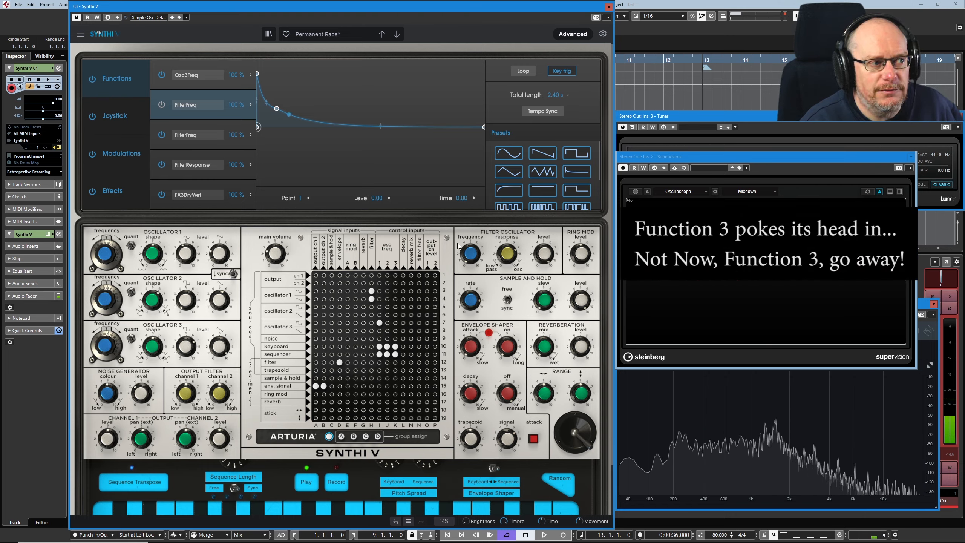
pyautogui.moveTo(470, 247)
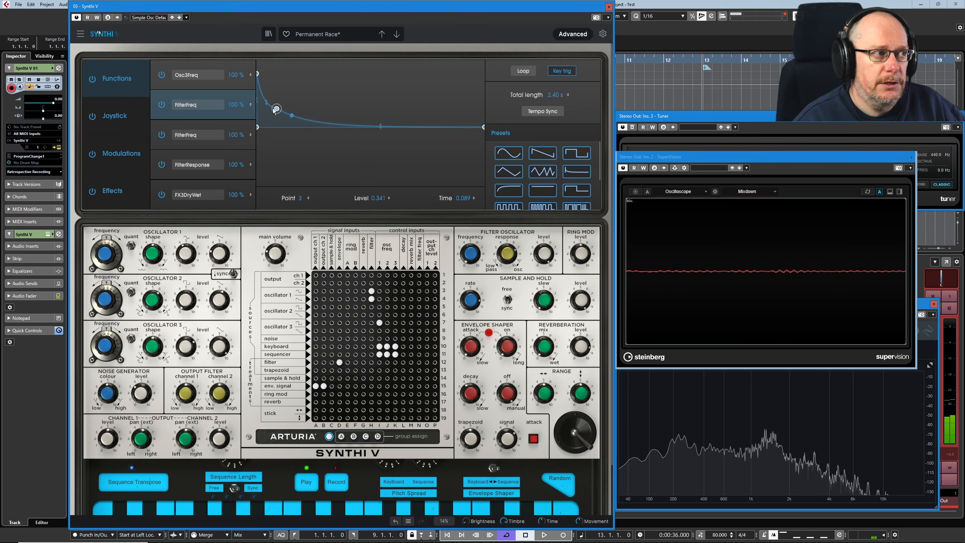
pyautogui.click(257, 75)
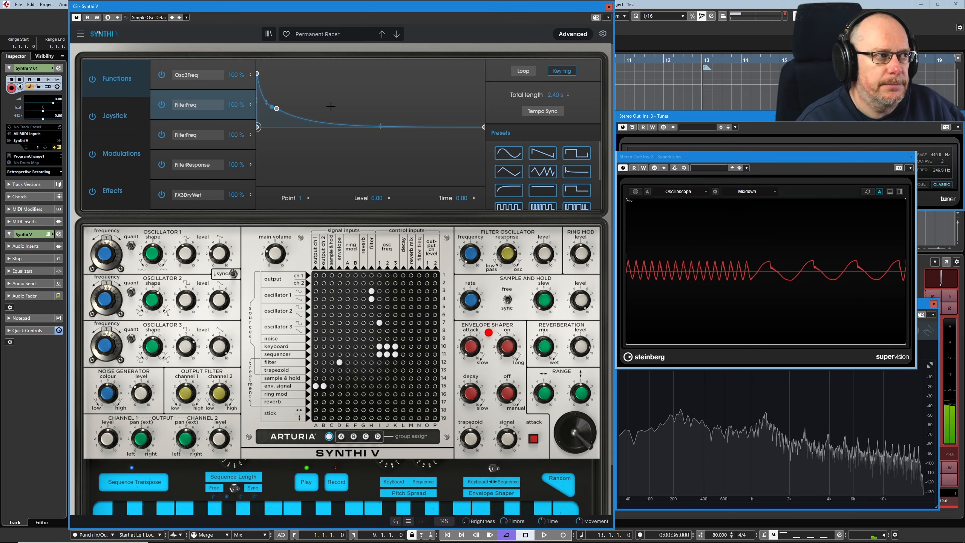
pyautogui.click(278, 108)
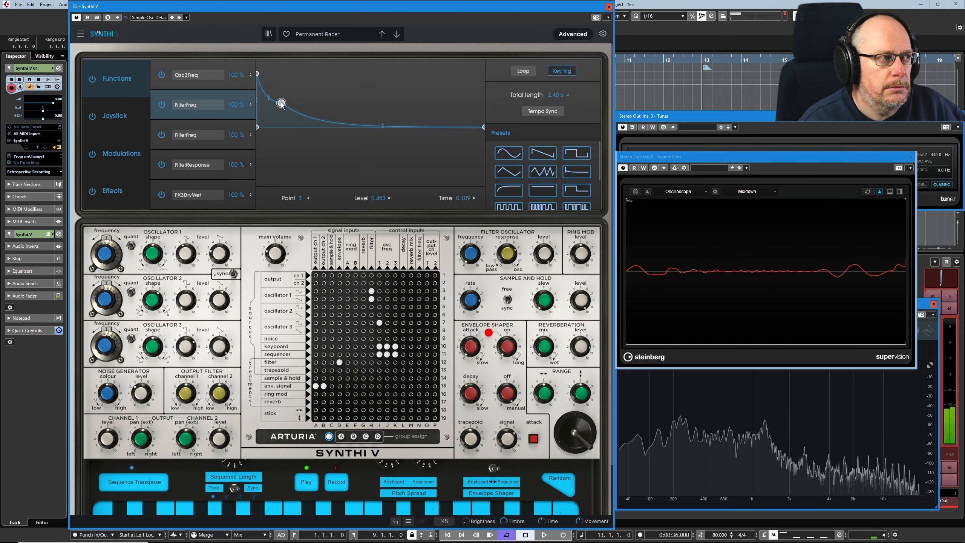
pyautogui.moveTo(282, 101); pyautogui.dragTo(285, 99)
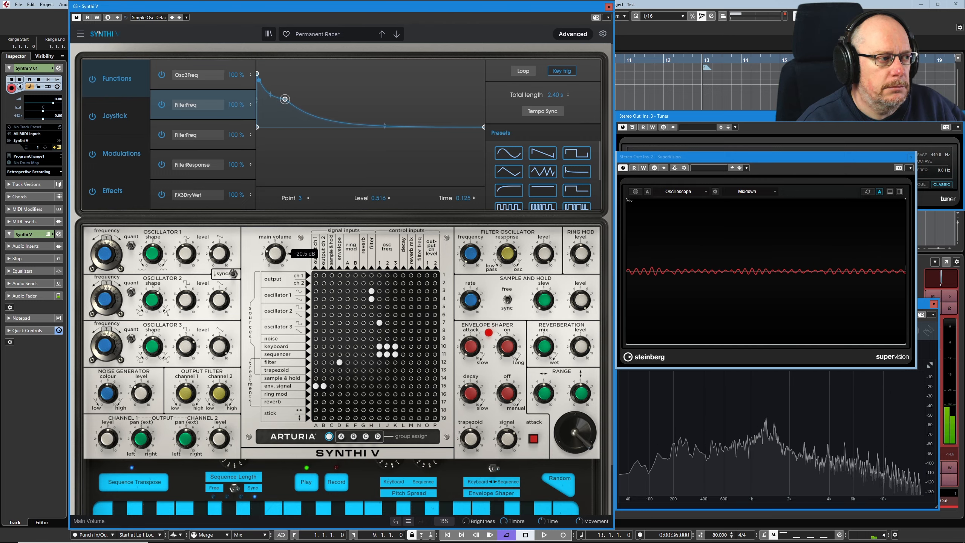
pyautogui.moveTo(287, 96); pyautogui.dragTo(276, 117)
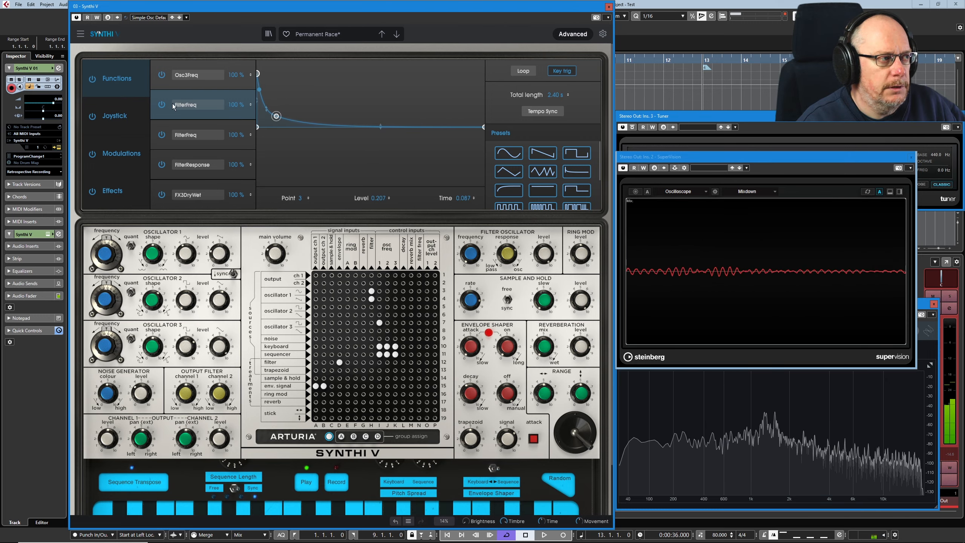
# Display the third function, the looping FilterFreq one, and examine the points of its curve
pyautogui.click(166, 142)
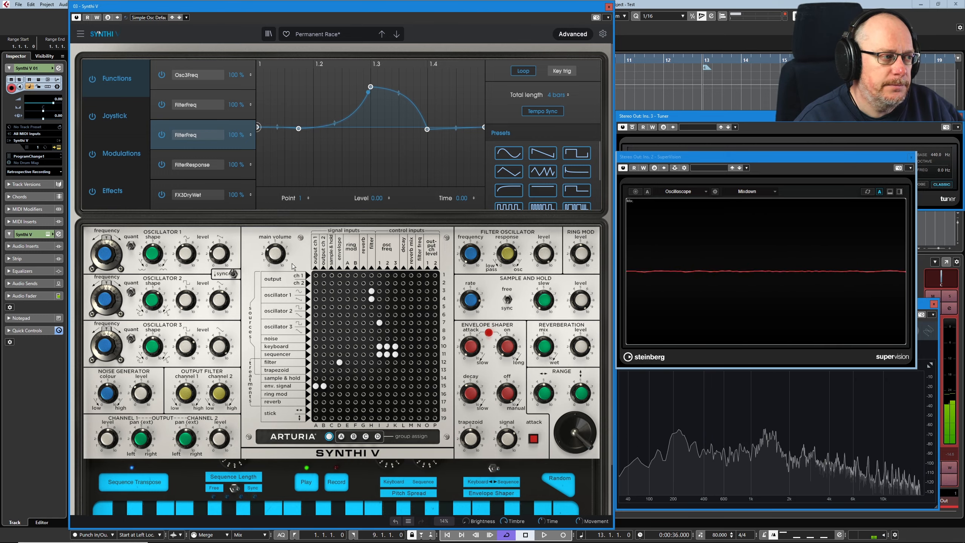
pyautogui.click(299, 129)
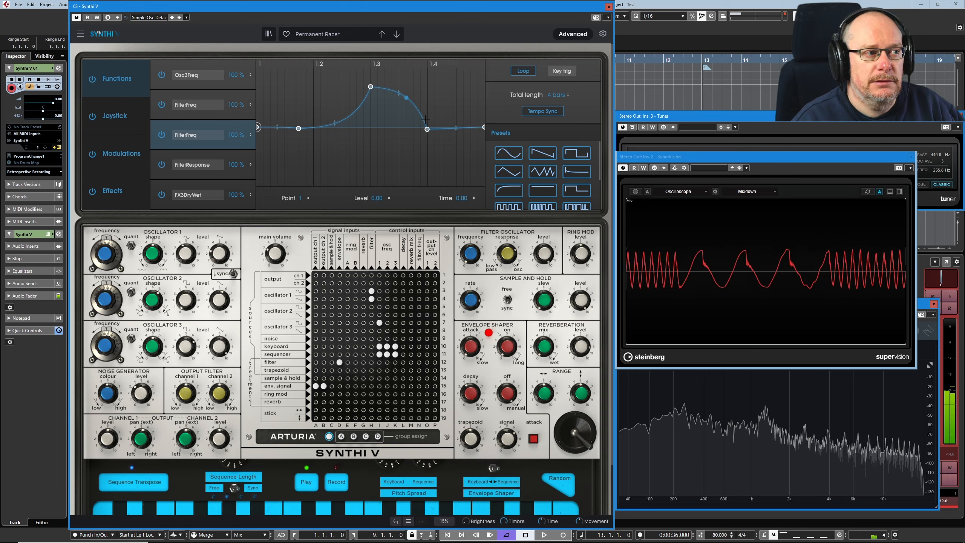
# In the FilterResponse function, lower point 4 to level about -0.614 and bring it back up to about -0.291
pyautogui.click(427, 130)
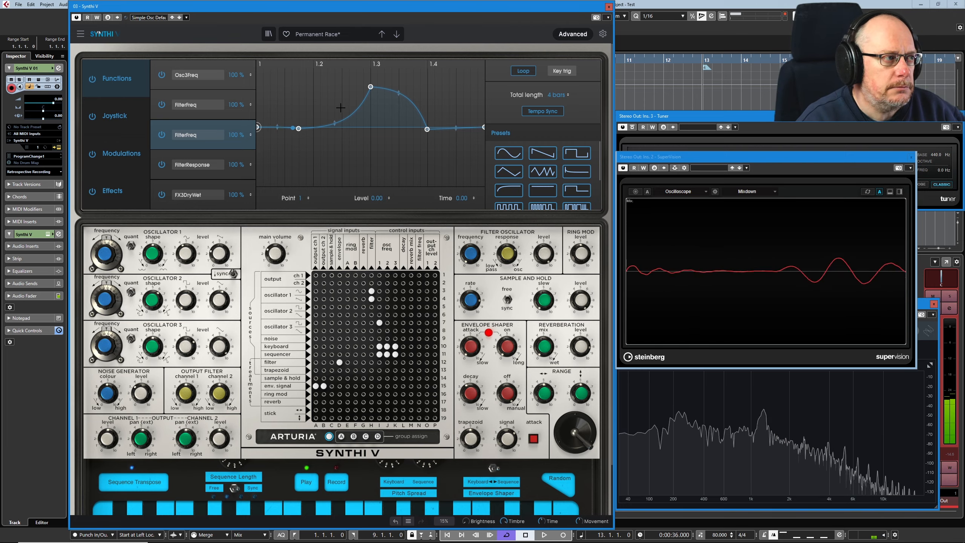
pyautogui.click(187, 174)
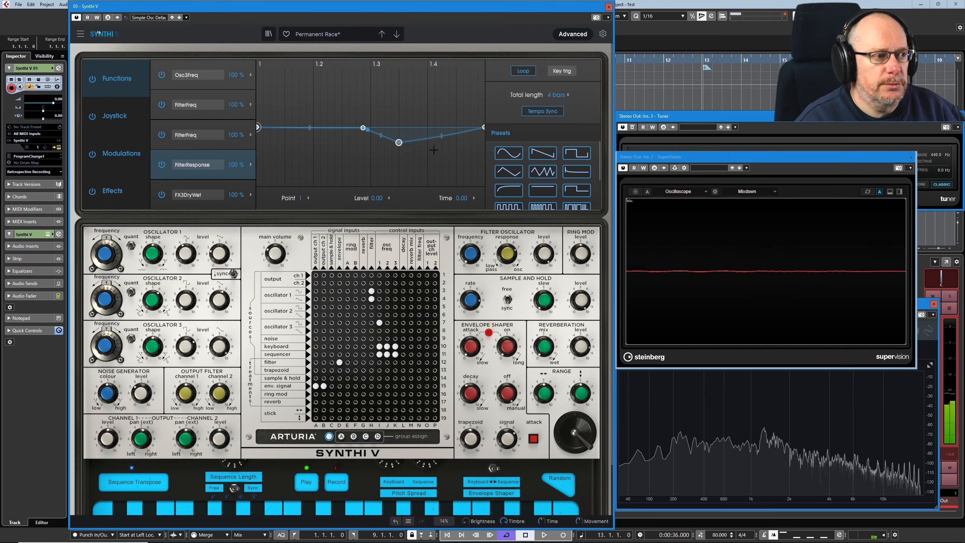
pyautogui.moveTo(511, 251)
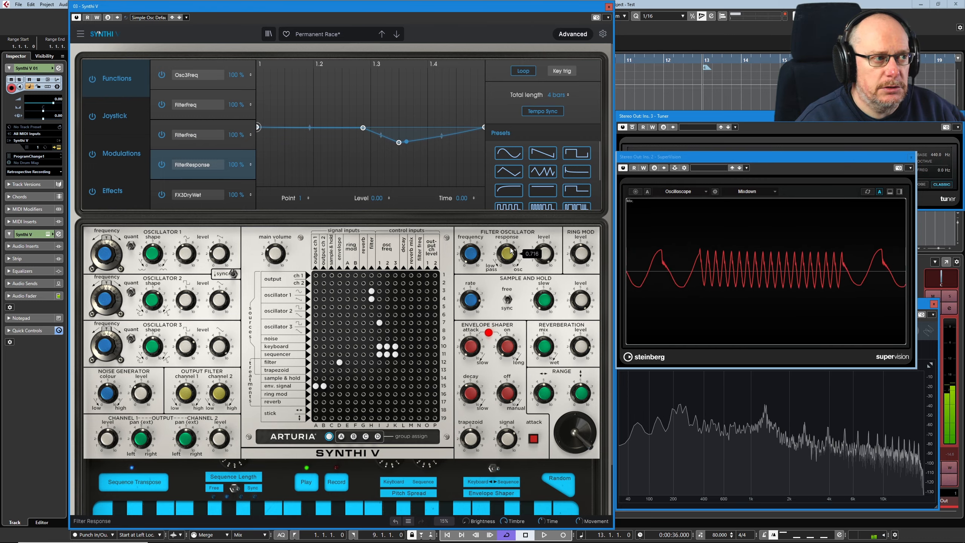
pyautogui.click(399, 143)
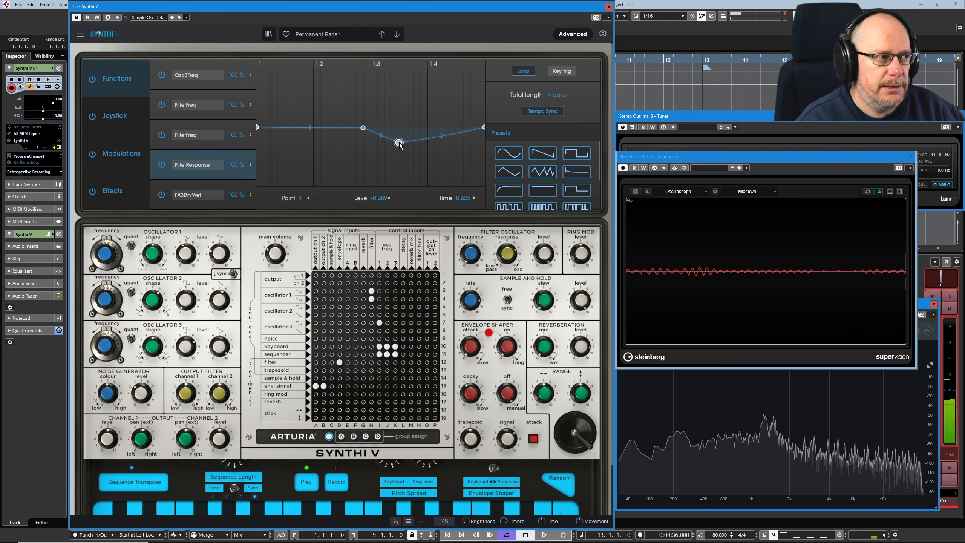
pyautogui.moveTo(398, 143); pyautogui.dragTo(398, 171)
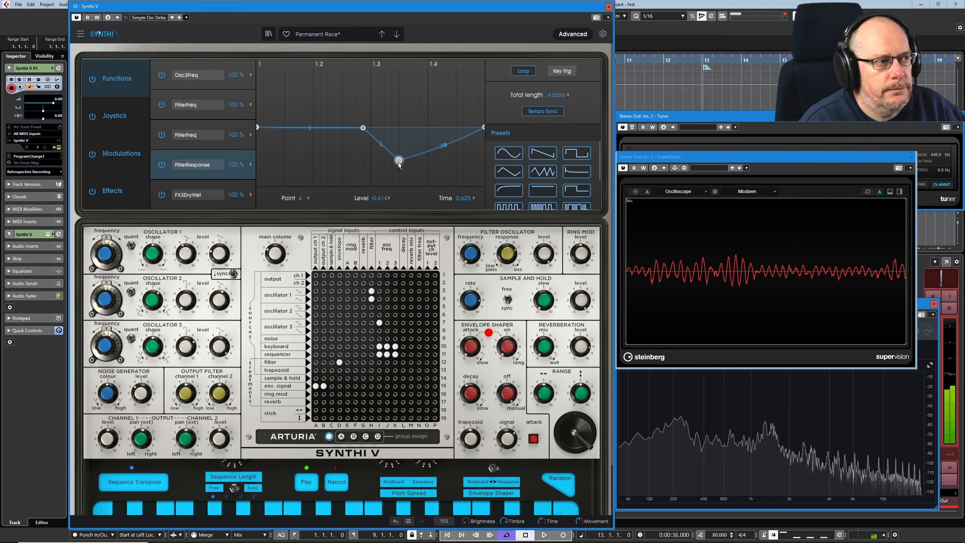
pyautogui.moveTo(397, 171); pyautogui.dragTo(398, 146)
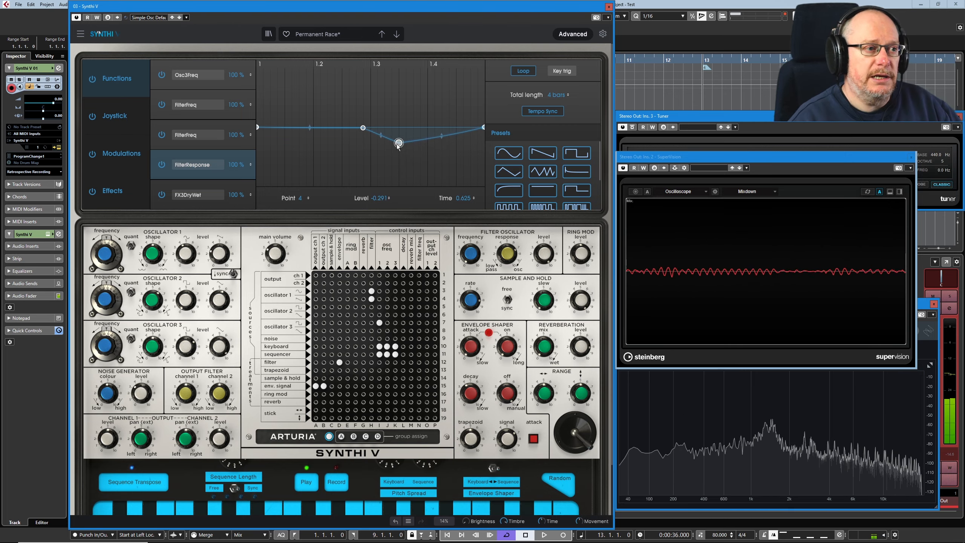
# Compare the third function, FilterFreq, with the FilterResponse function by switching back and forth between their curves
pyautogui.click(184, 145)
pyautogui.click(183, 174)
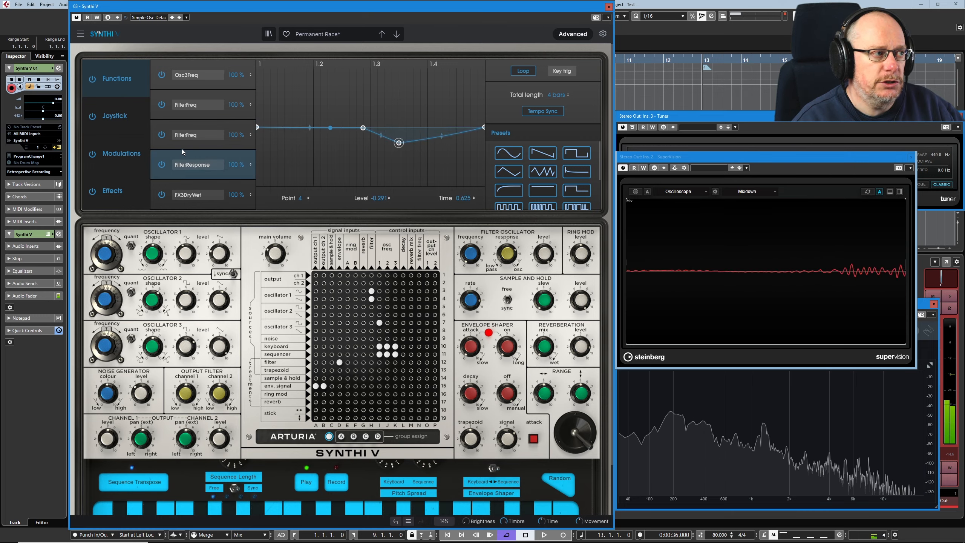
pyautogui.click(182, 148)
pyautogui.click(176, 173)
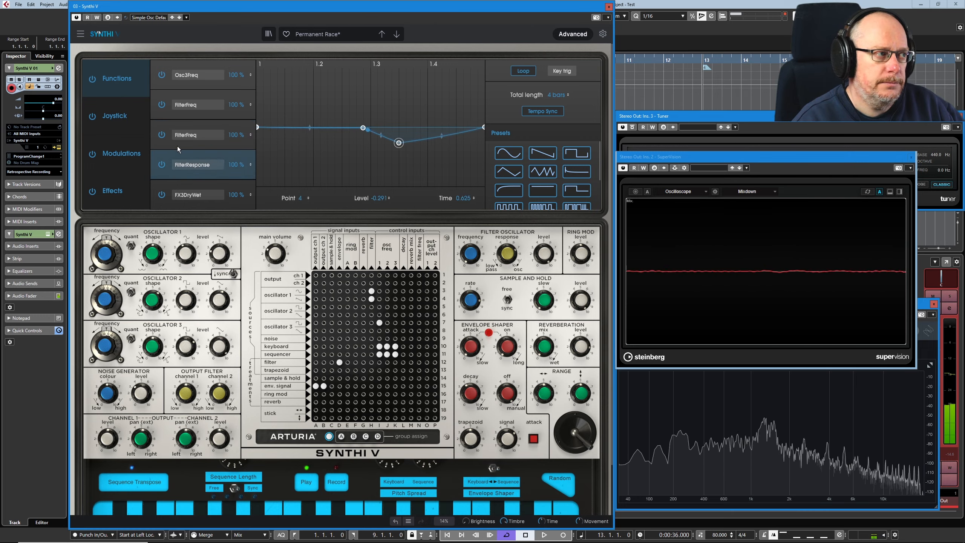
pyautogui.click(177, 146)
pyautogui.click(181, 176)
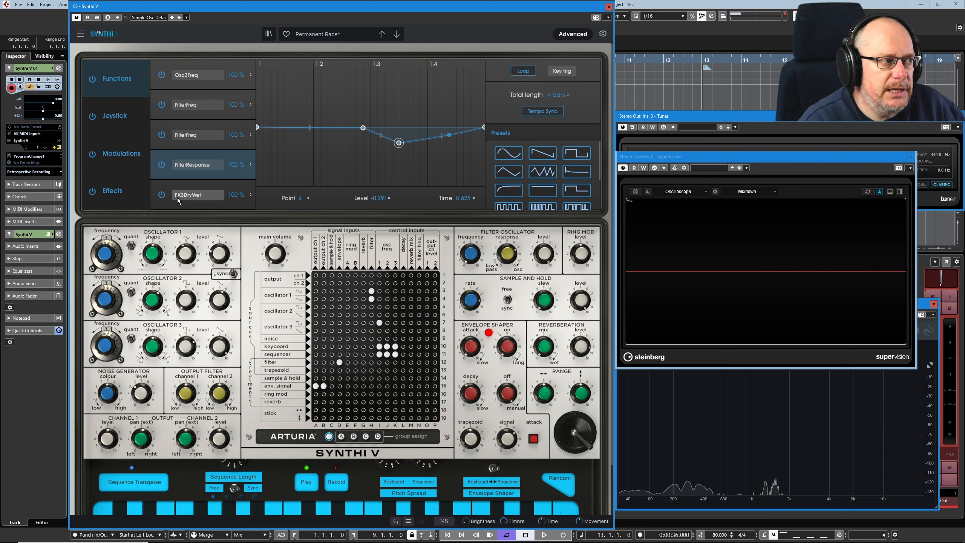
# Check the three effect slots and display the curve of the FX3DryWet function
pyautogui.click(111, 197)
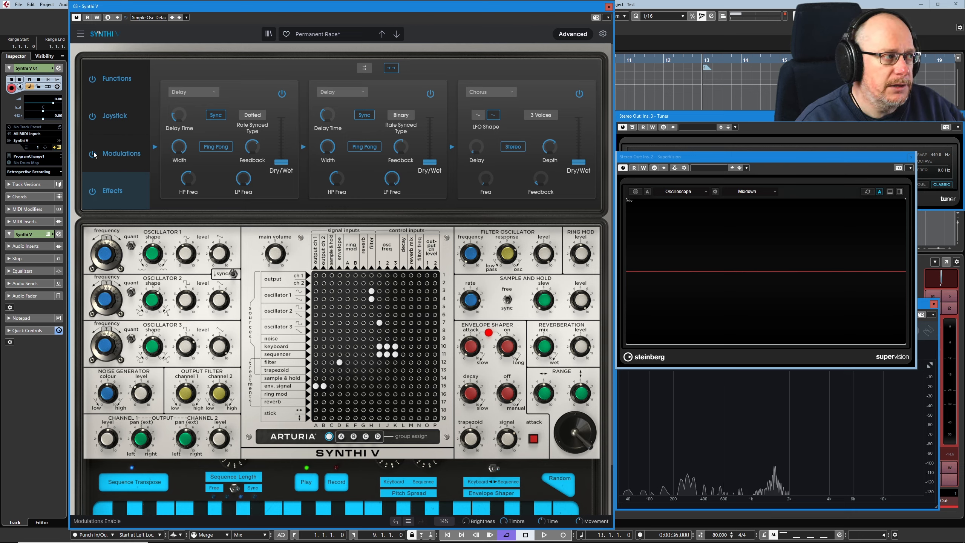
pyautogui.click(123, 88)
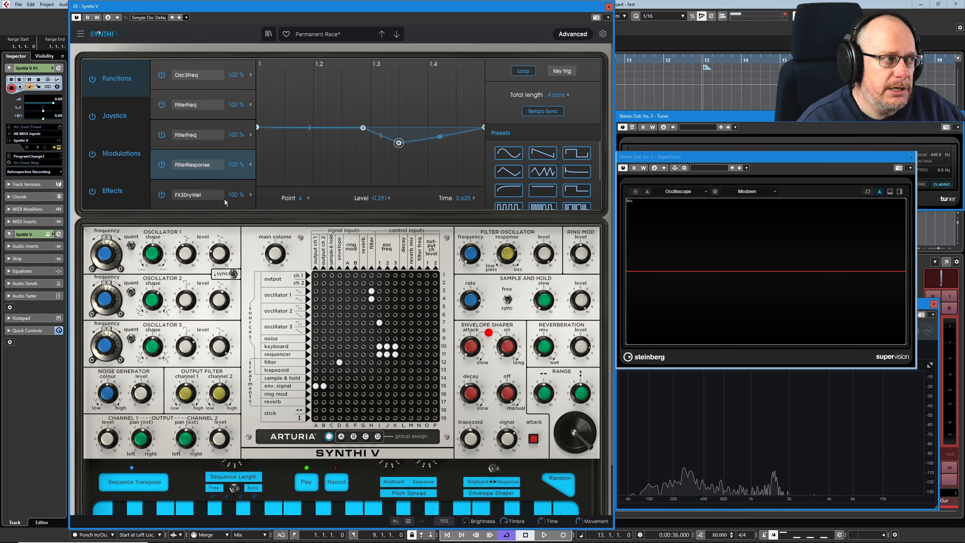
pyautogui.click(180, 201)
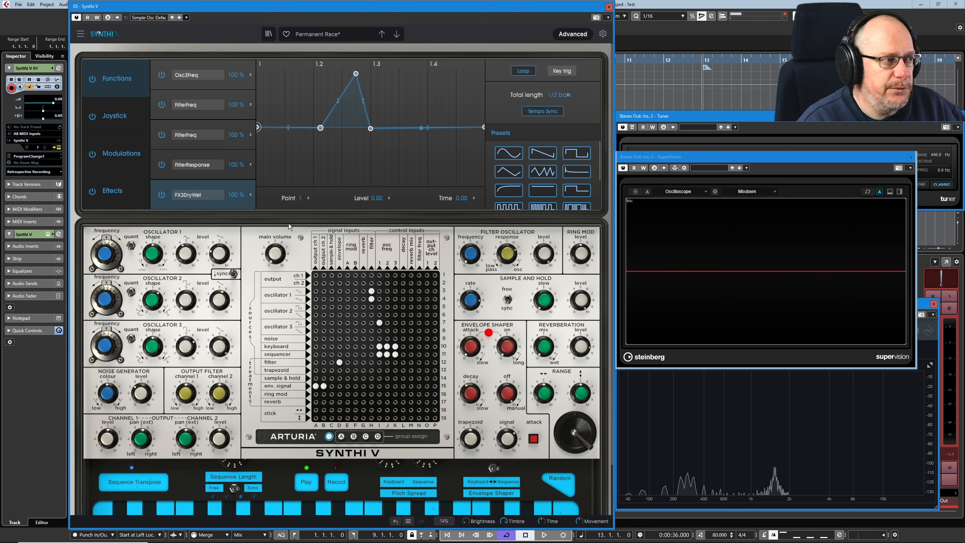
# Raise the main volume, watch the effects' dry/wet levels while the sequence plays, and return to the FX3DryWet curve
pyautogui.moveTo(274, 256); pyautogui.dragTo(273, 235)
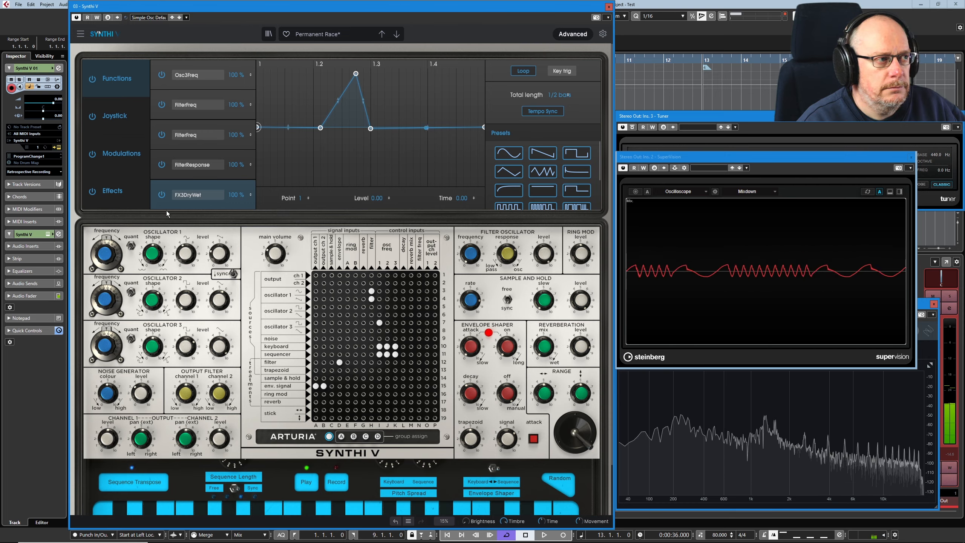
pyautogui.click(118, 198)
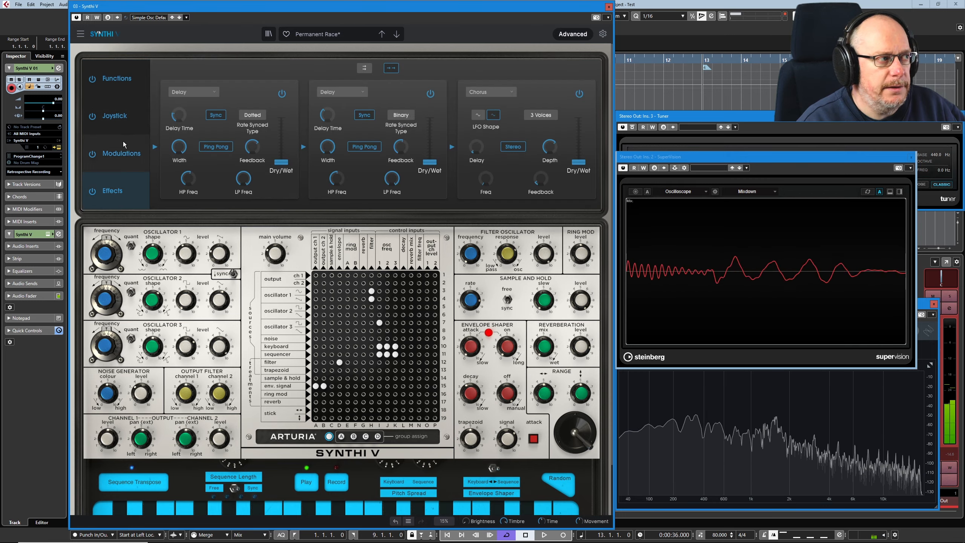
pyautogui.click(118, 87)
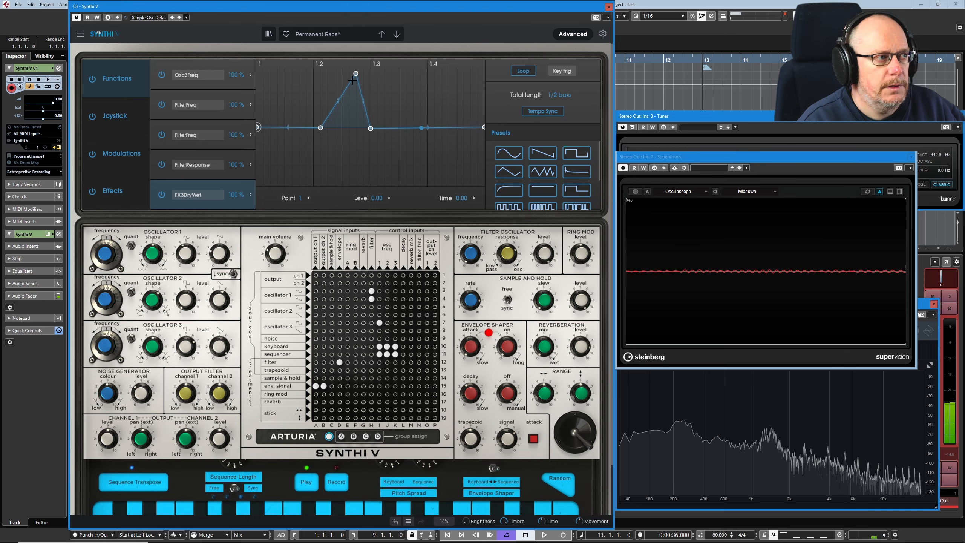
# Move point 2 of the FX3DryWet curve to level 1.00, time 0.188, and back to level about 0.004, time about 0.313
pyautogui.click(321, 128)
pyautogui.moveTo(321, 129); pyautogui.dragTo(298, 73)
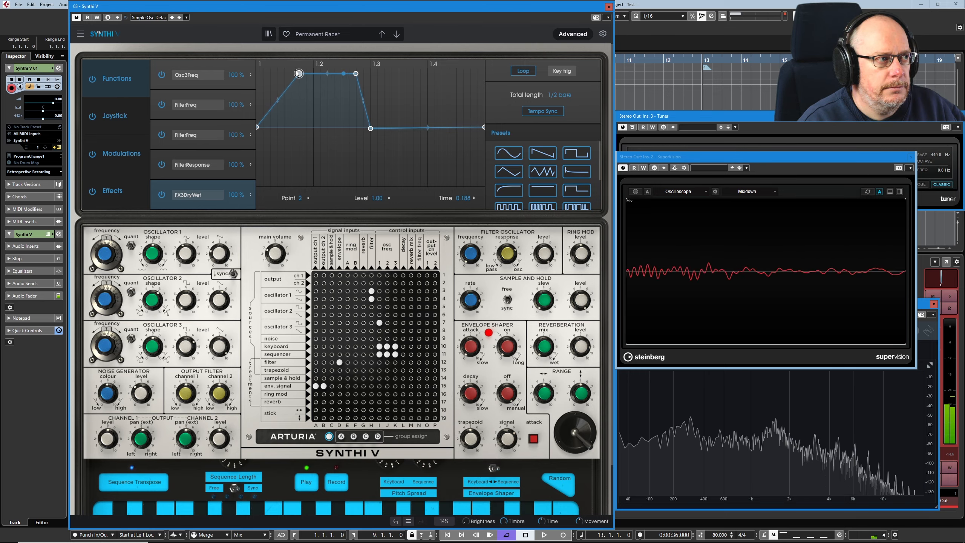
pyautogui.moveTo(279, 252)
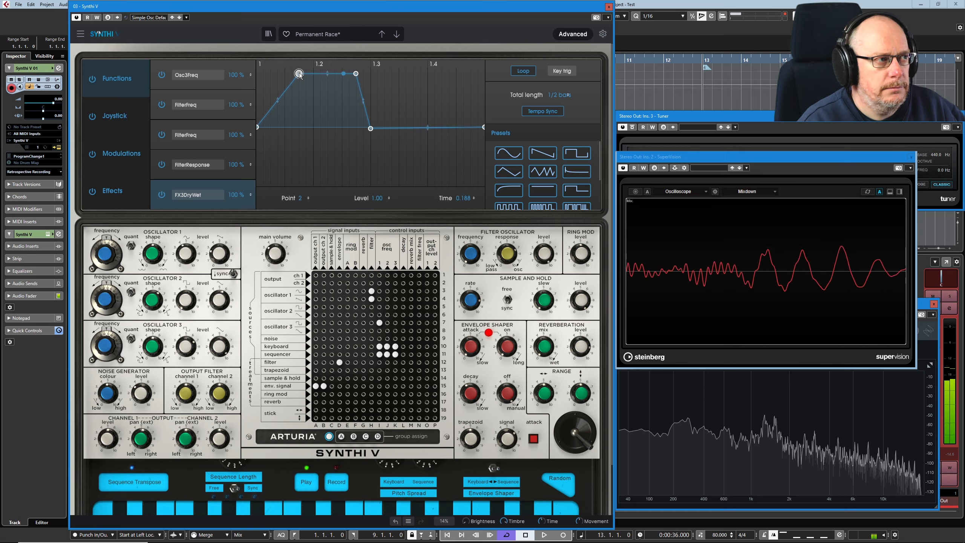
pyautogui.moveTo(298, 73); pyautogui.dragTo(327, 128)
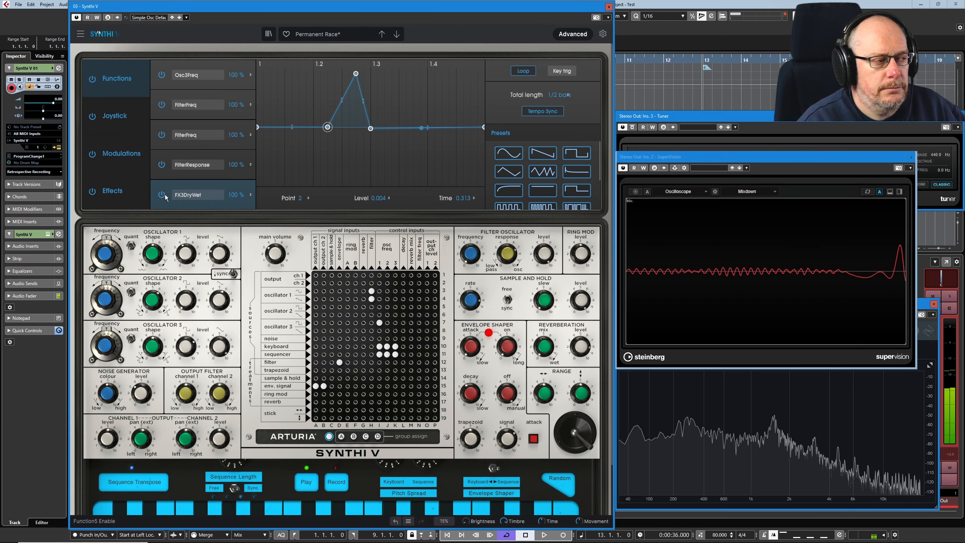
# Reload the Permanent Race preset with the main volume at -80 dB and remove the noise and oscillator 2 pins from the filter input column
pyautogui.moveTo(275, 253); pyautogui.dragTo(275, 281)
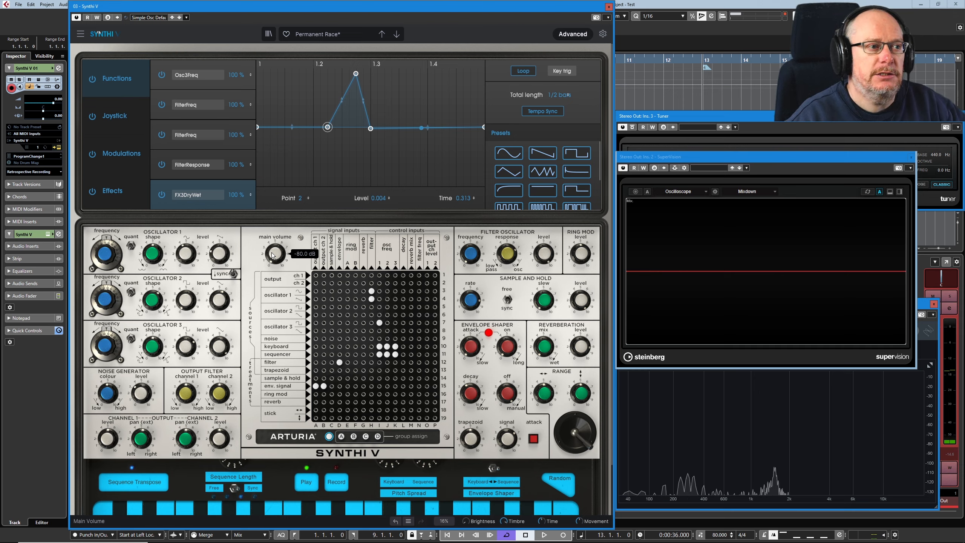
pyautogui.click(397, 34)
pyautogui.click(384, 35)
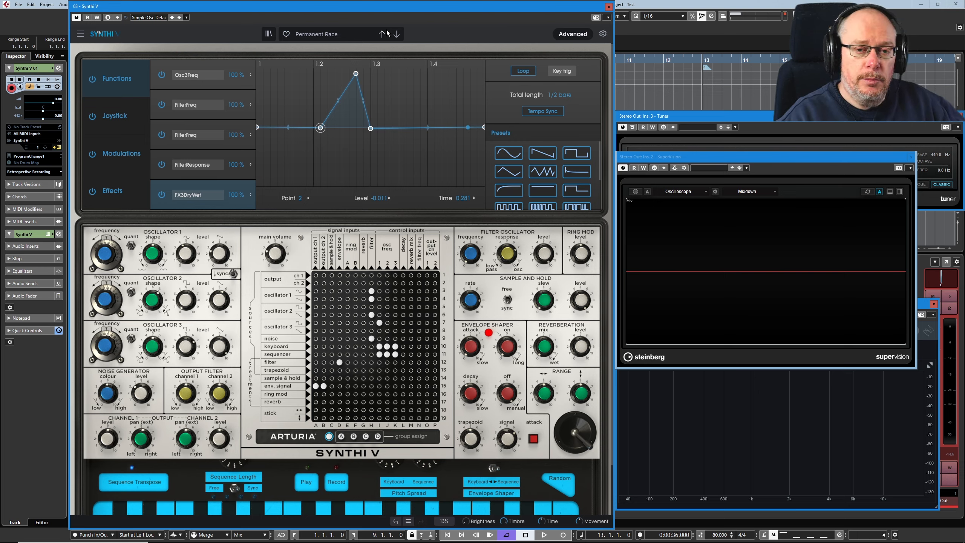
pyautogui.click(371, 338)
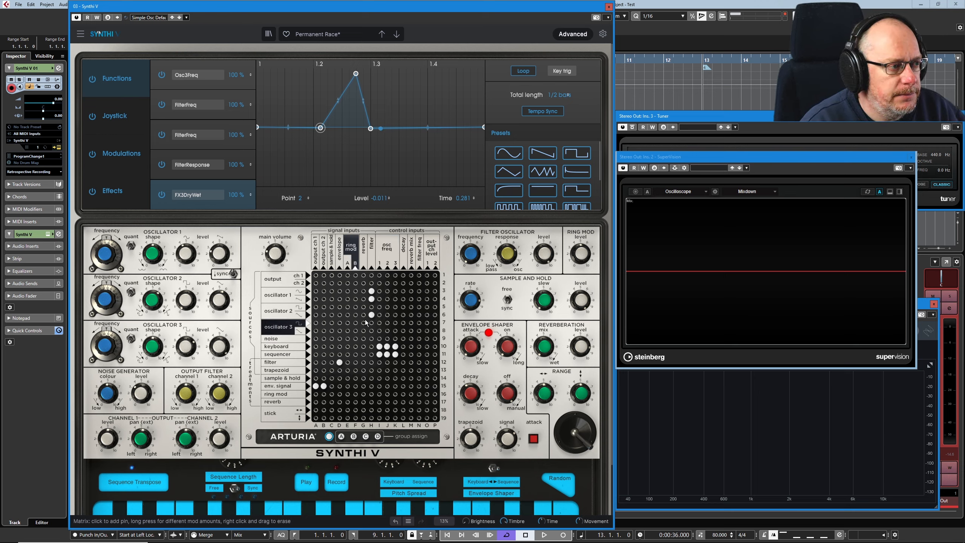
pyautogui.moveTo(372, 315); pyautogui.dragTo(392, 322)
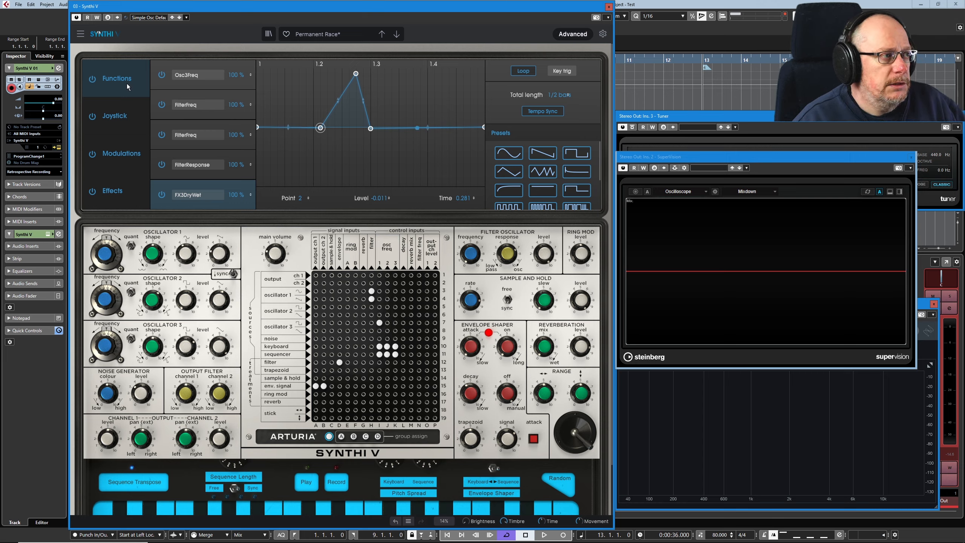
# Display the joystick's modulation path with its X and Y destinations and start the sequence
pyautogui.click(106, 126)
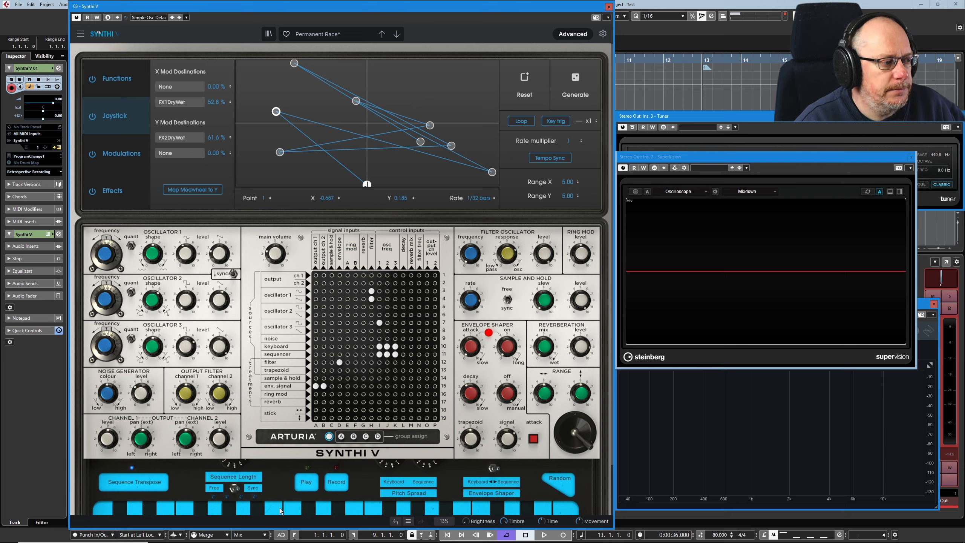
pyautogui.click(306, 484)
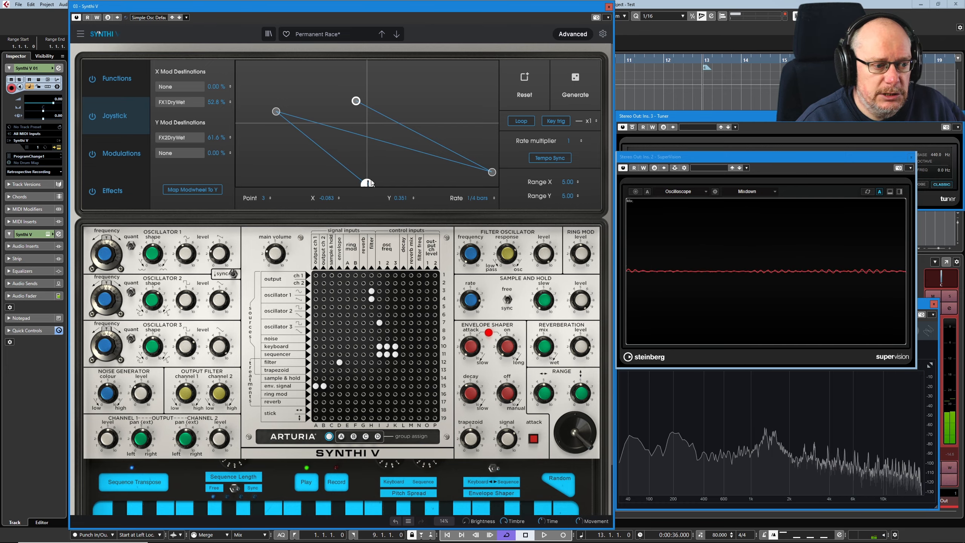
pyautogui.moveTo(587, 447)
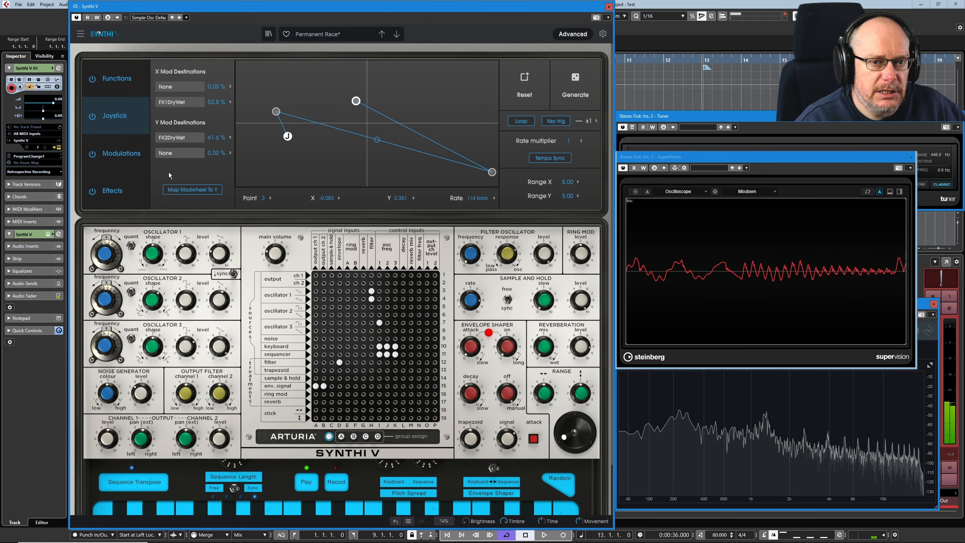
# Show the effects and sweep the joystick around to watch how it changes the dry/wet levels of the two delays
pyautogui.click(111, 197)
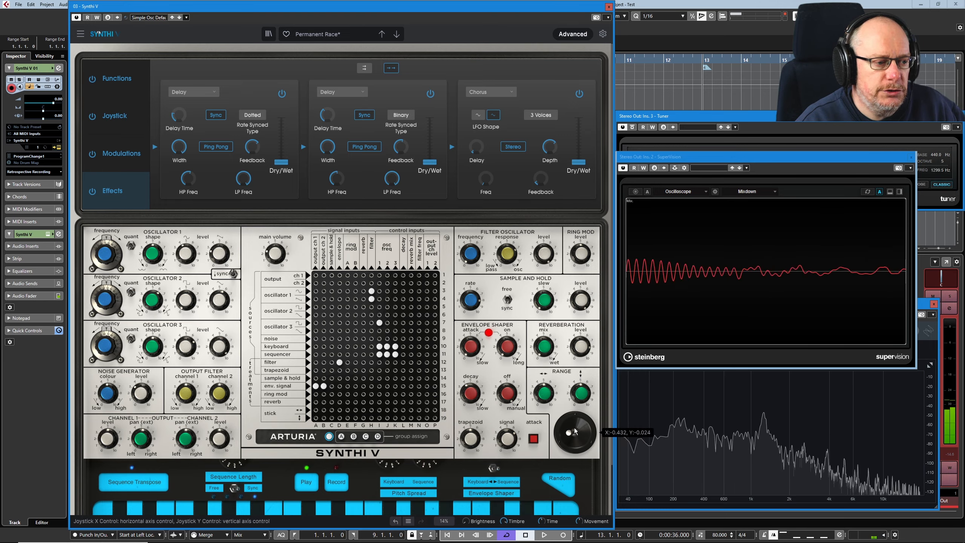
pyautogui.moveTo(583, 419); pyautogui.dragTo(566, 397)
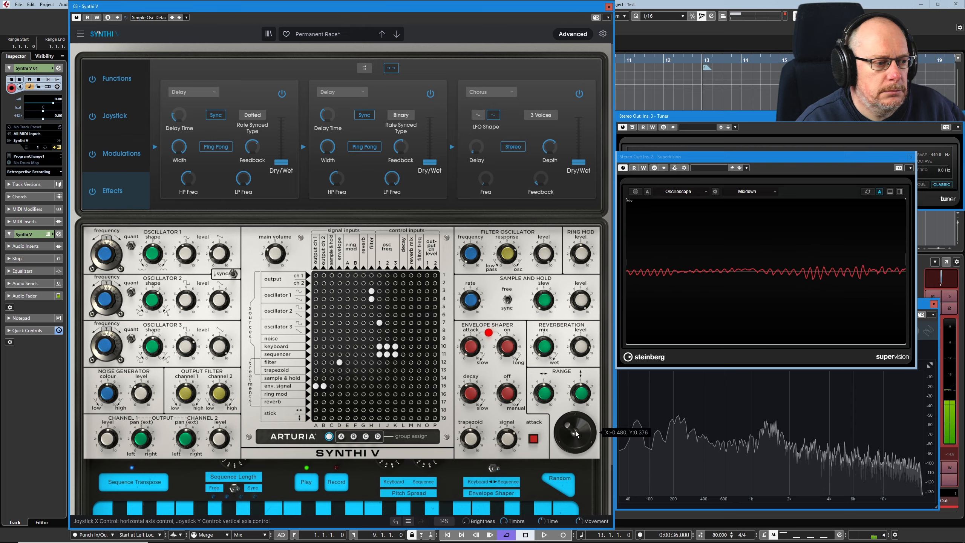
pyautogui.moveTo(586, 442); pyautogui.dragTo(553, 416)
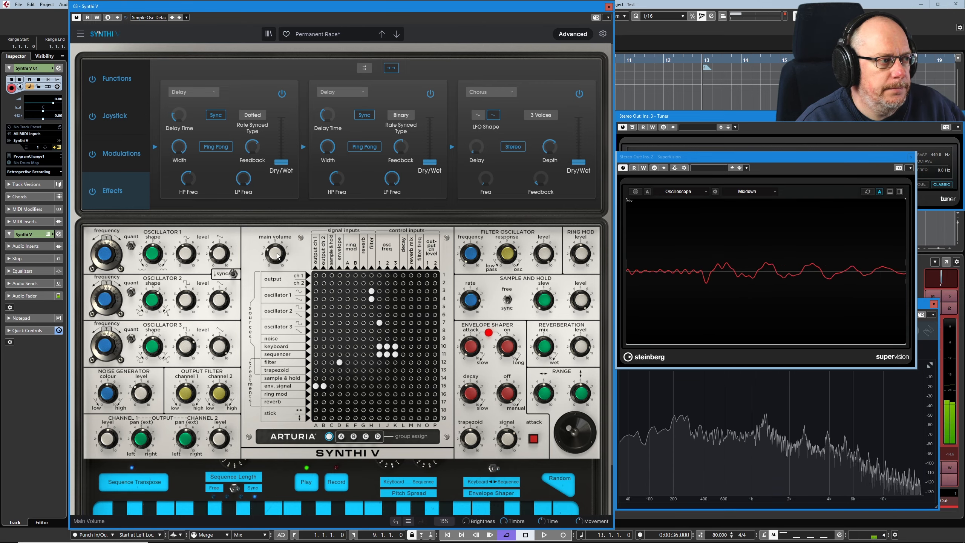
# With the main volume turned down, move the joystick path's J point to X about 0.897, and with sound playing, to X about -0.837, Y about -0.300
pyautogui.moveTo(275, 254); pyautogui.dragTo(275, 291)
pyautogui.click(114, 115)
pyautogui.moveTo(314, 105); pyautogui.dragTo(476, 100)
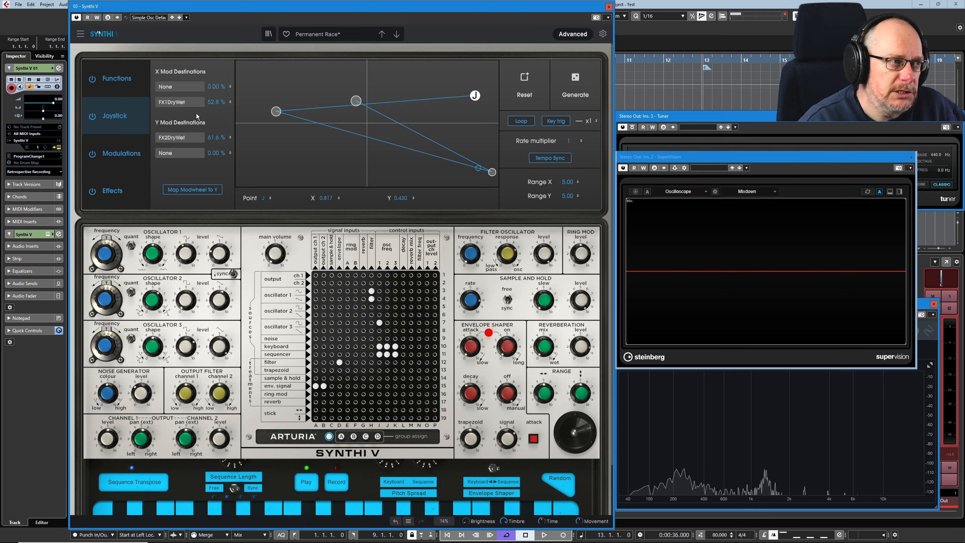
pyautogui.moveTo(476, 95); pyautogui.dragTo(487, 95)
pyautogui.moveTo(275, 254)
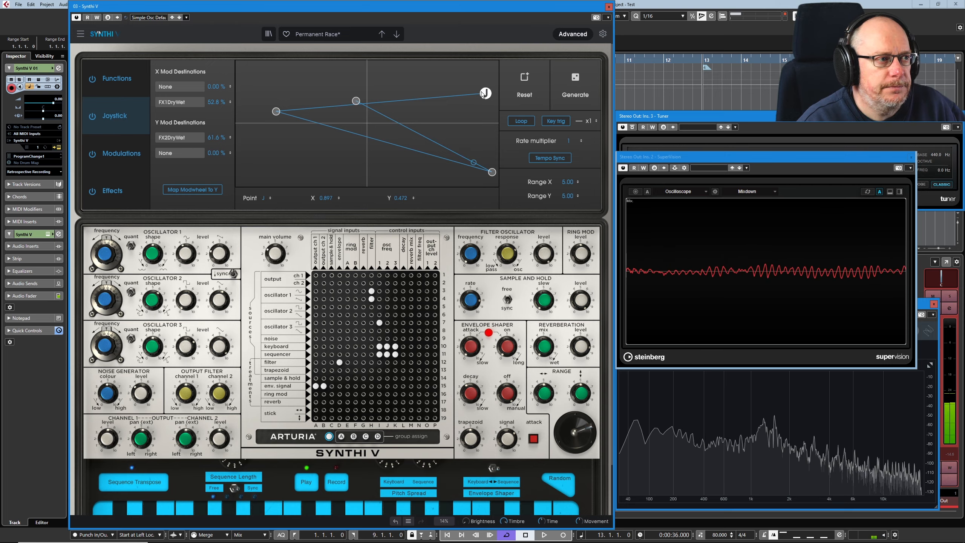
pyautogui.moveTo(483, 94); pyautogui.dragTo(256, 142)
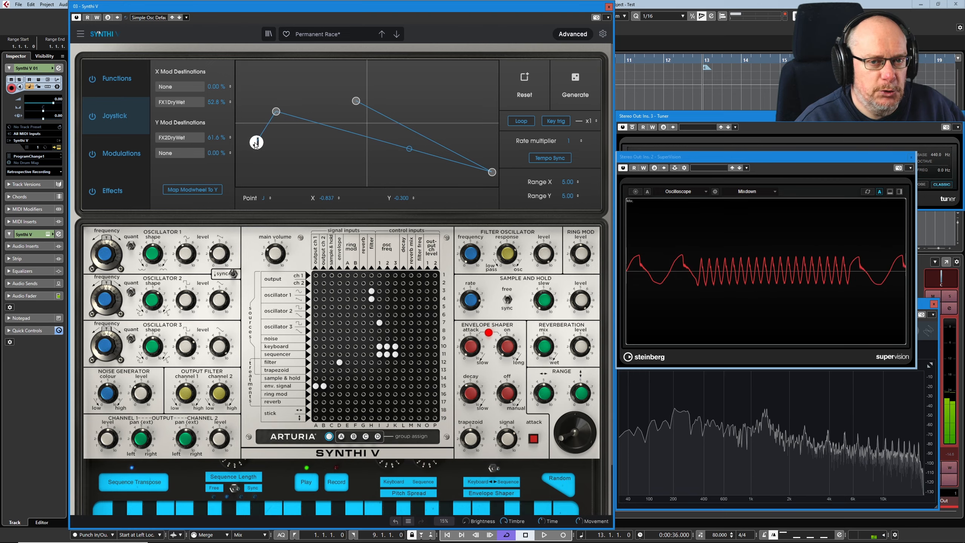
# Review the modulation matrix, the FX3DryWet function and the effect slots, and raise the main volume
pyautogui.click(122, 153)
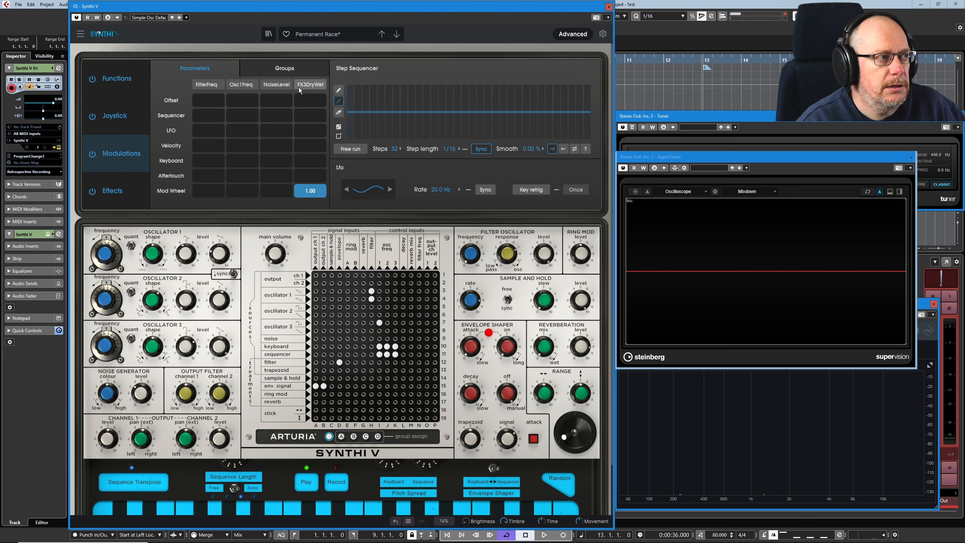
pyautogui.click(113, 88)
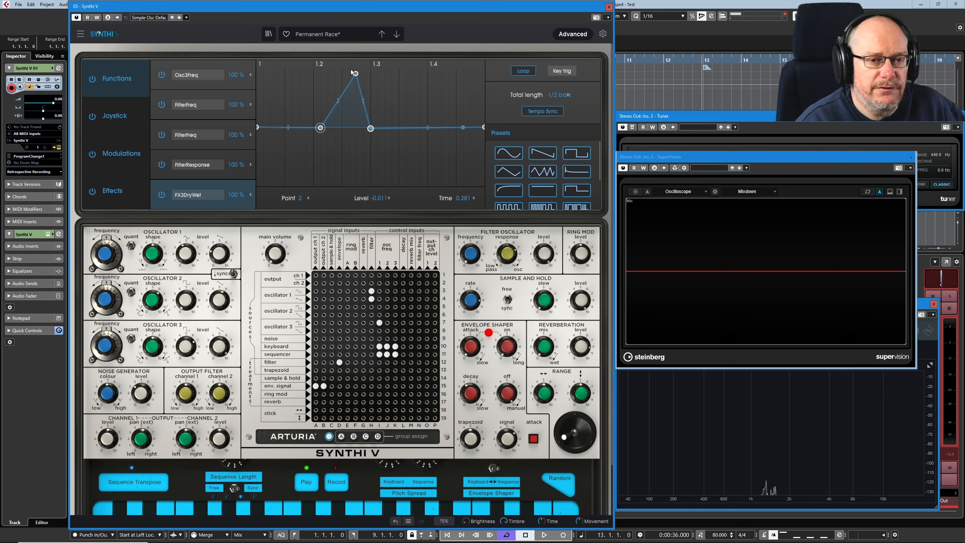
pyautogui.click(114, 197)
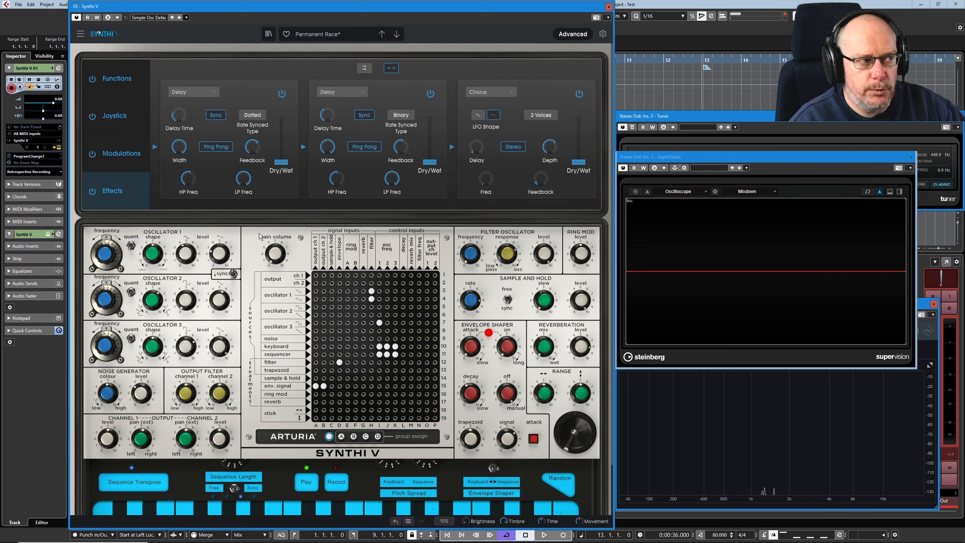
pyautogui.moveTo(274, 255); pyautogui.dragTo(274, 231)
pyautogui.moveTo(283, 252)
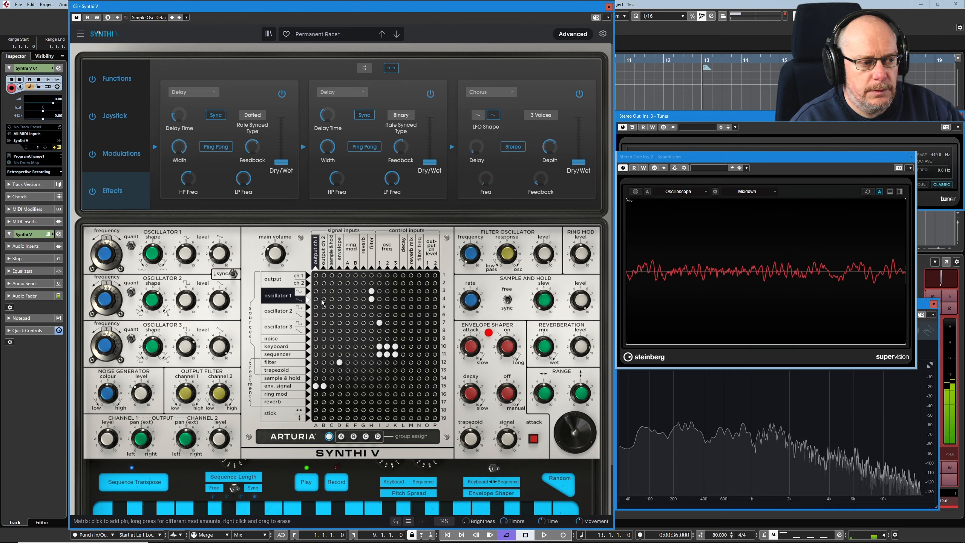
# Review the preset's joystick path, modulation assignments and effect slots while the sequence plays
pyautogui.click(120, 125)
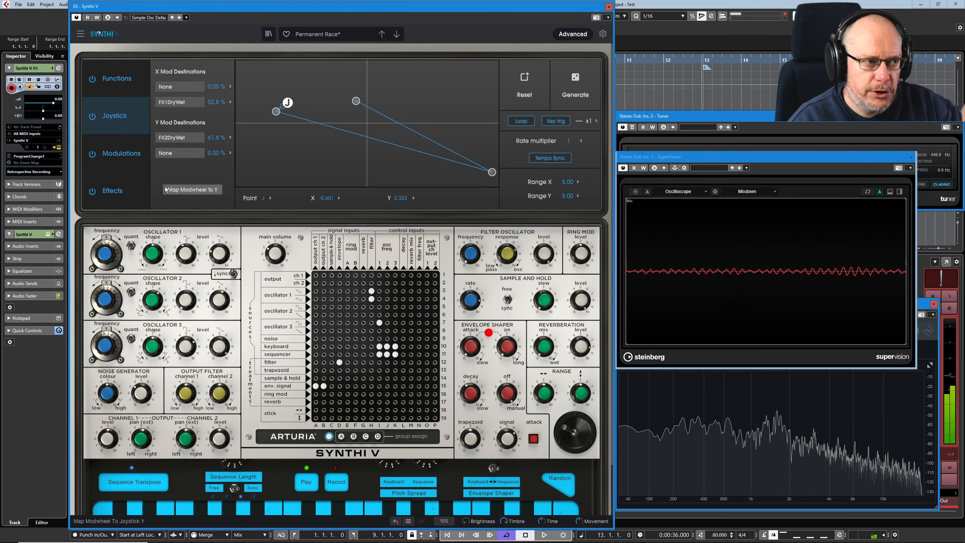
pyautogui.click(117, 196)
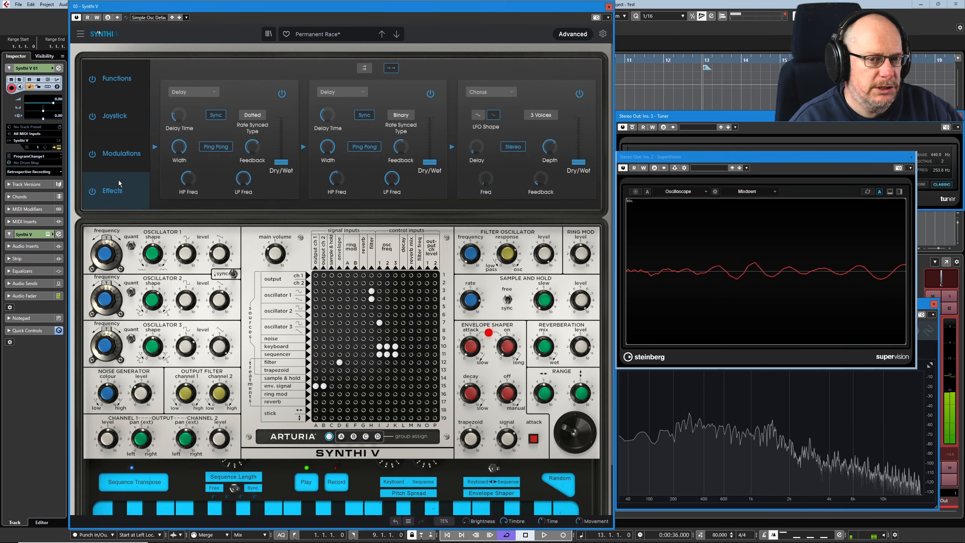
pyautogui.click(121, 162)
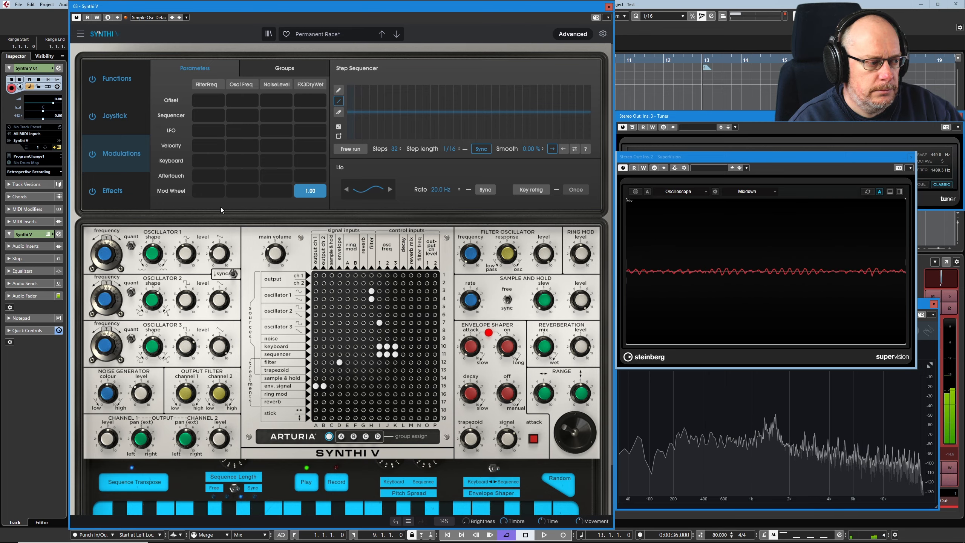
pyautogui.click(113, 194)
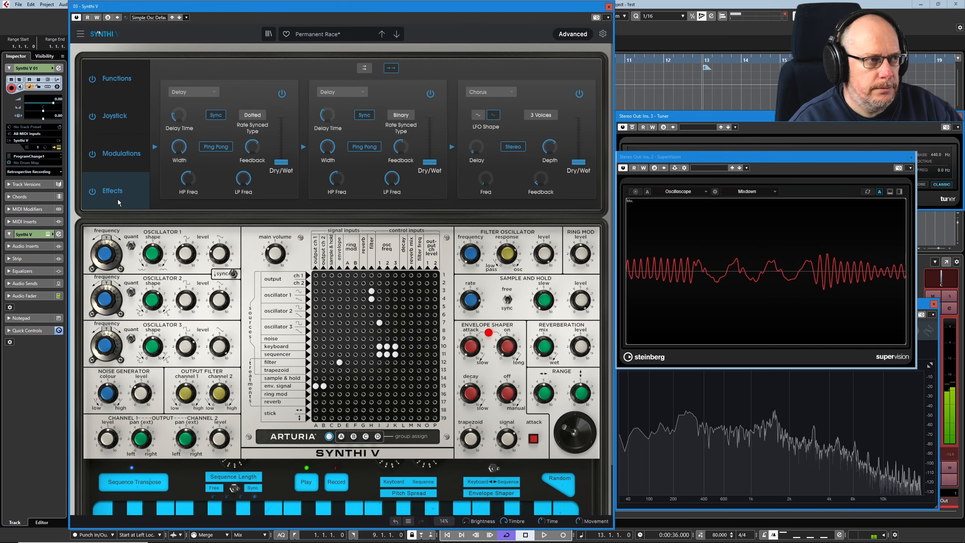
# In a freshly reloaded Permanent Race preset, remove the noise, oscillator 1 and oscillator 3 pins, leaving oscillator 2 in the filter, and play the sequence
pyautogui.click(400, 37)
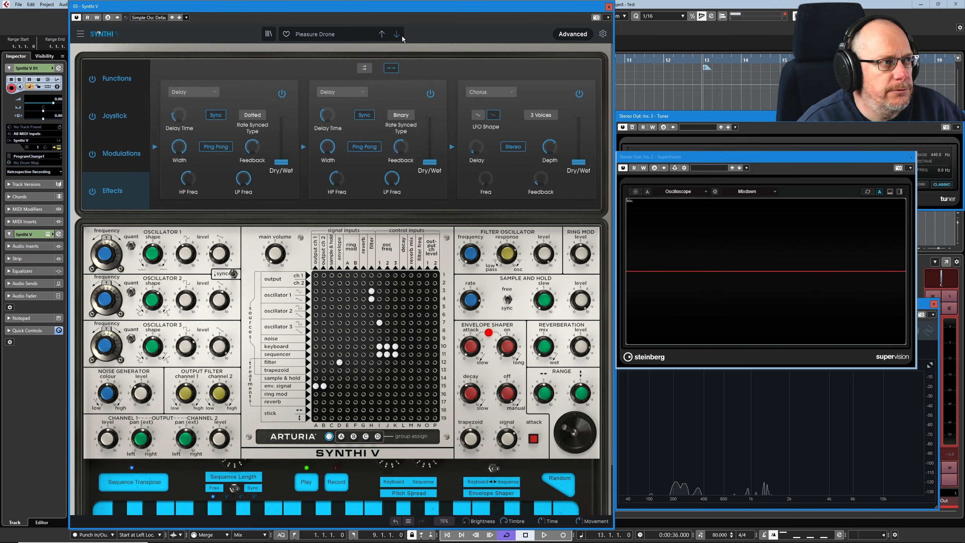
pyautogui.click(381, 36)
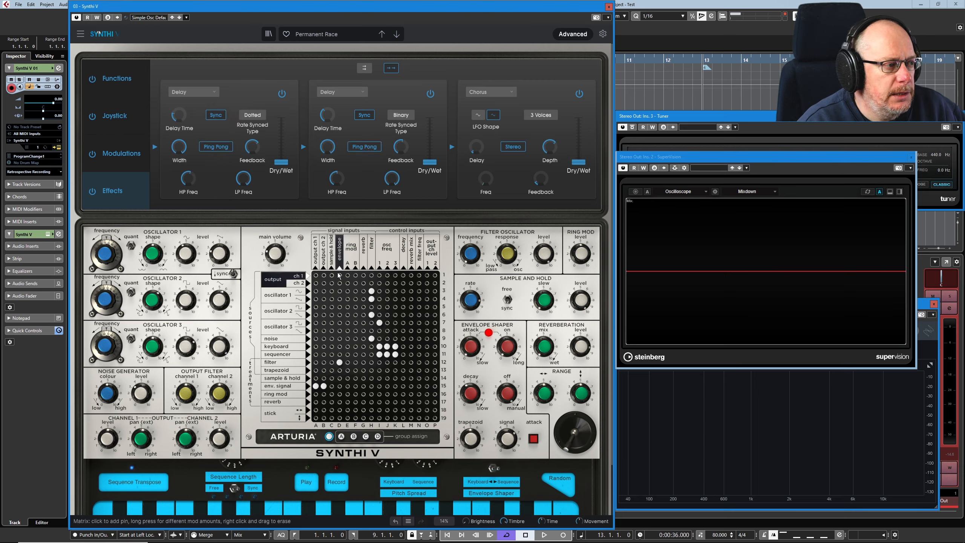
pyautogui.click(372, 338)
pyautogui.click(373, 299)
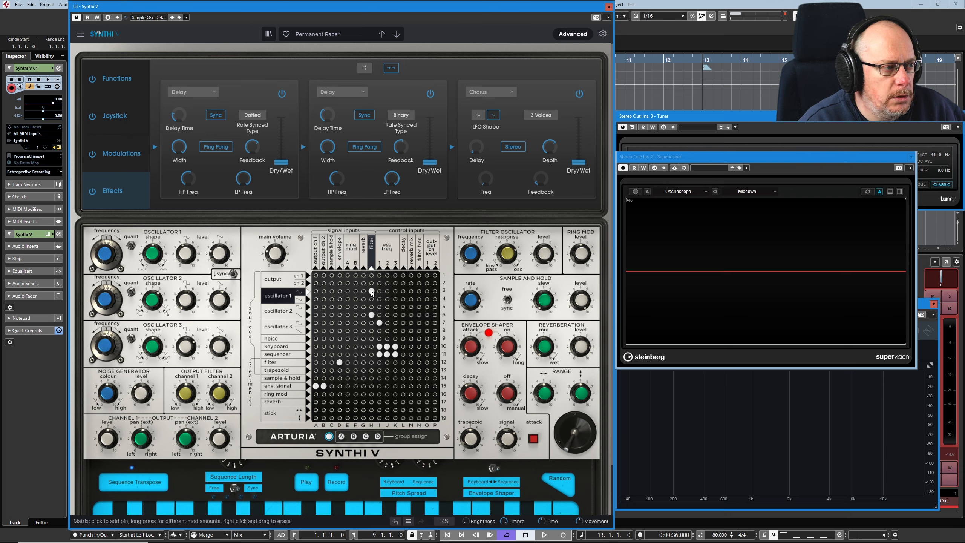
pyautogui.click(378, 322)
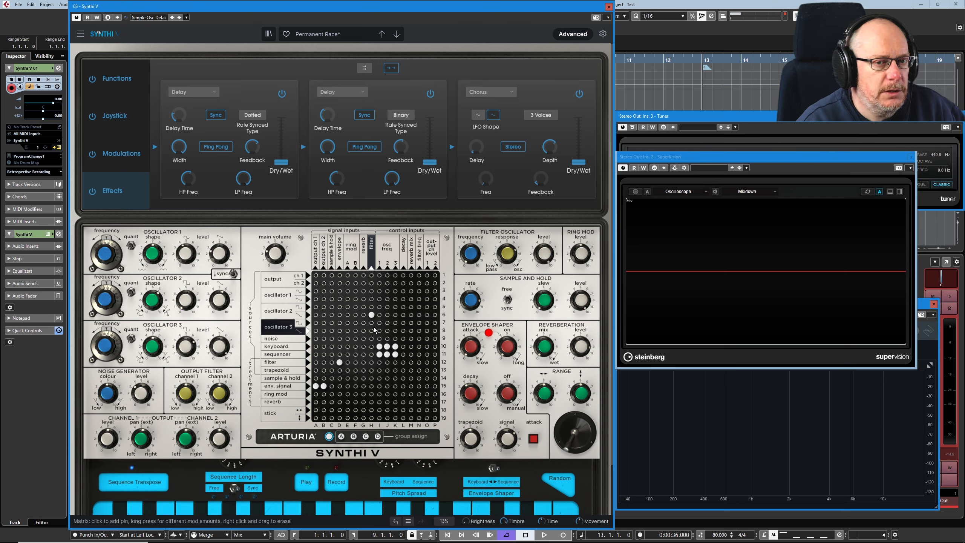
pyautogui.click(306, 484)
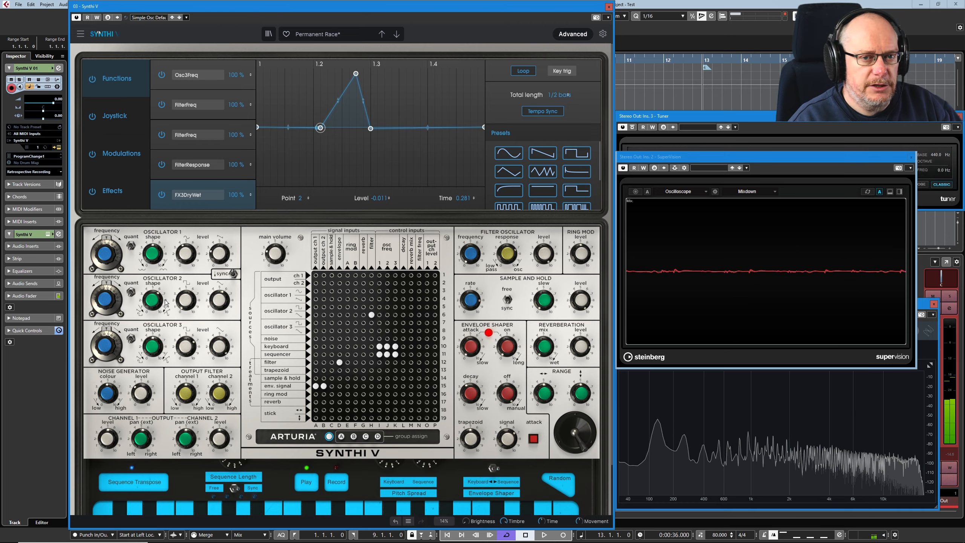
# Restore both oscillator 1 pins into the filter and the oscillator 3 pin into the frequency of oscillator 1
pyautogui.moveTo(160, 300)
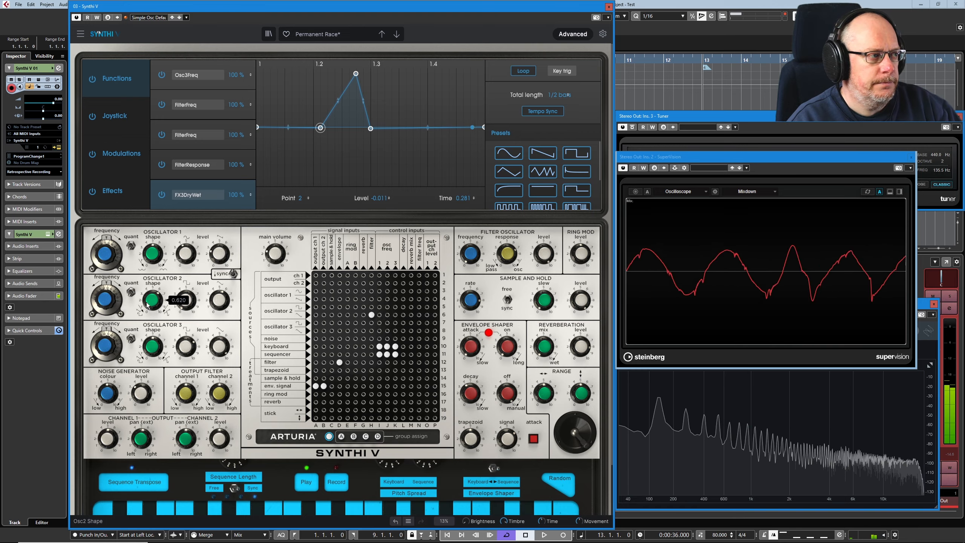
pyautogui.click(371, 299)
pyautogui.click(372, 291)
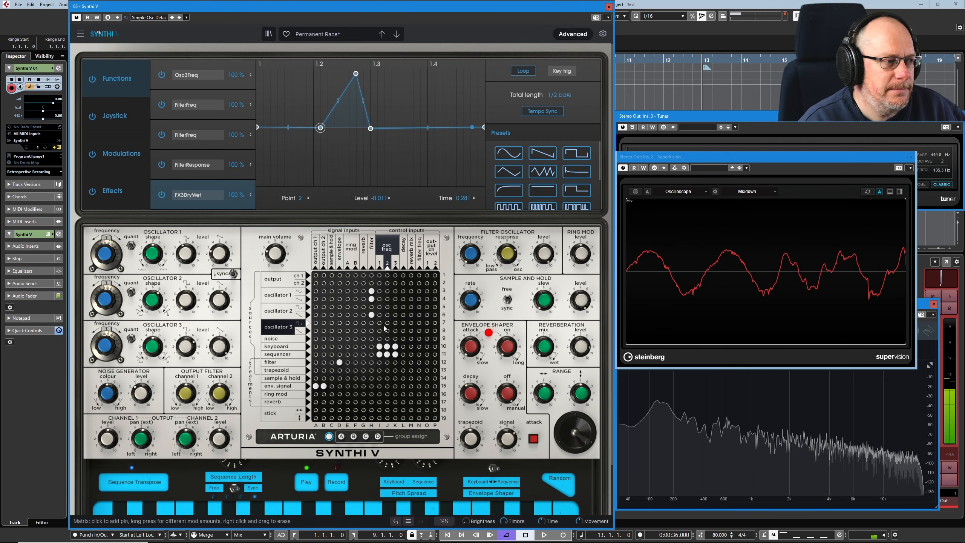
pyautogui.click(380, 322)
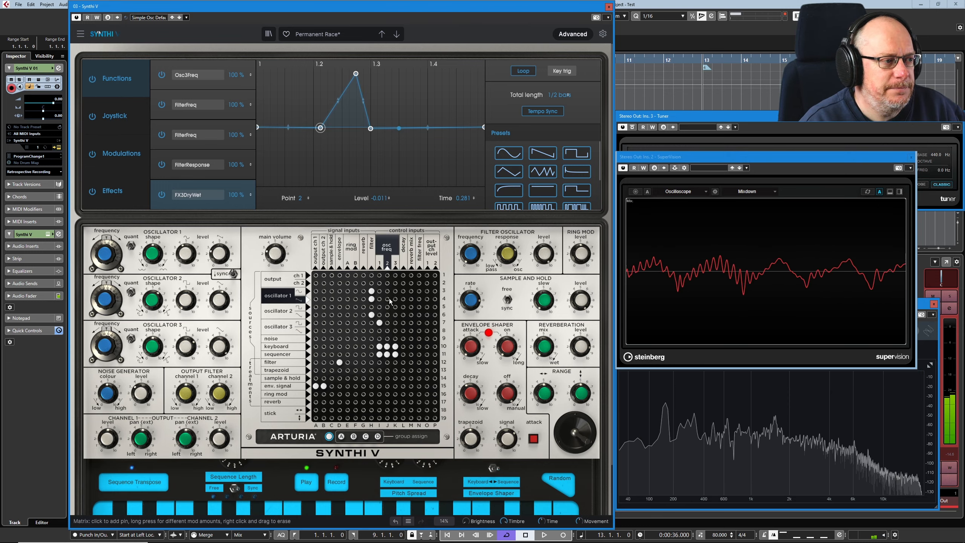
# Remove all pins of the three oscillators from the matrix and route only the noise source into the filter
pyautogui.rightClick(379, 322)
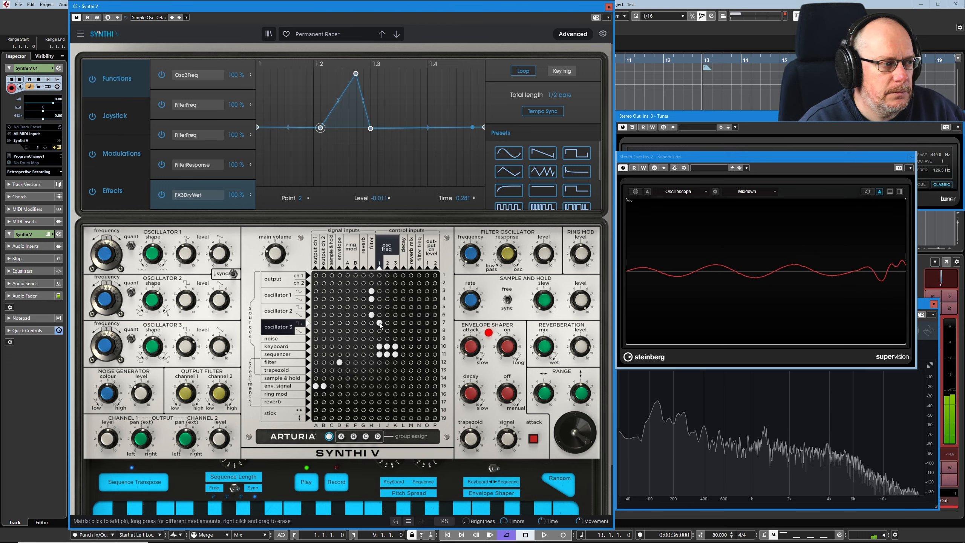
pyautogui.rightClick(372, 314)
pyautogui.rightClick(372, 299)
pyautogui.rightClick(371, 291)
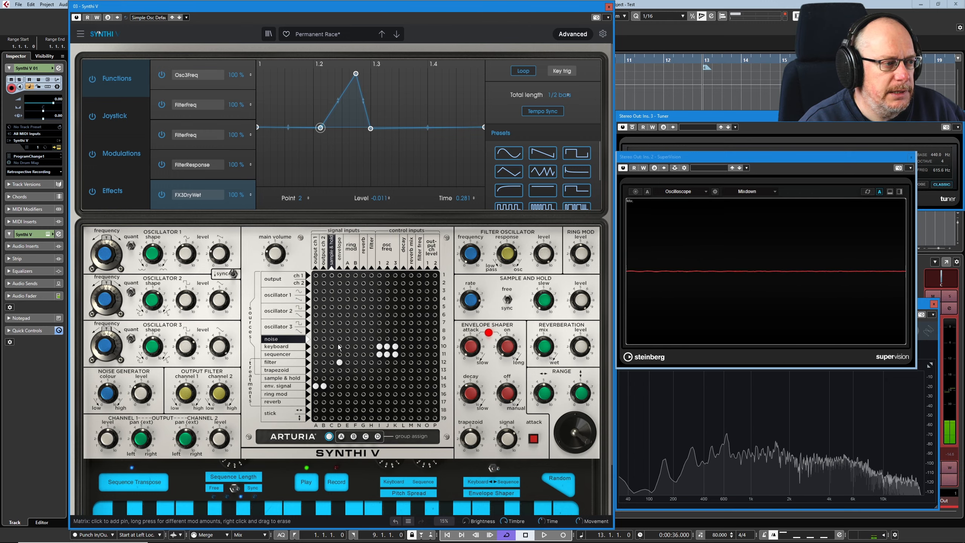
pyautogui.click(371, 337)
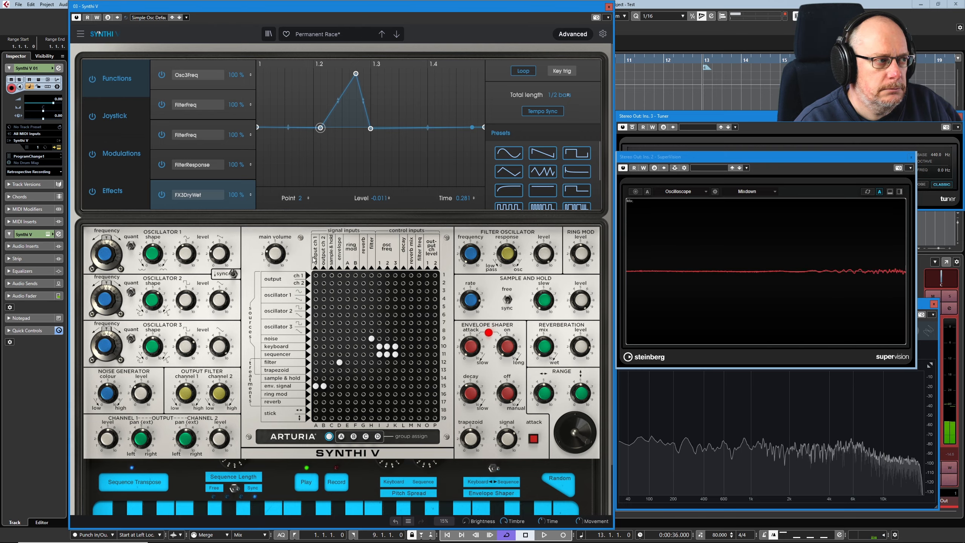
# Restore the original matrix by switching to Pleasure Drone and back to Permanent Race, and play the full sequence
pyautogui.click(396, 34)
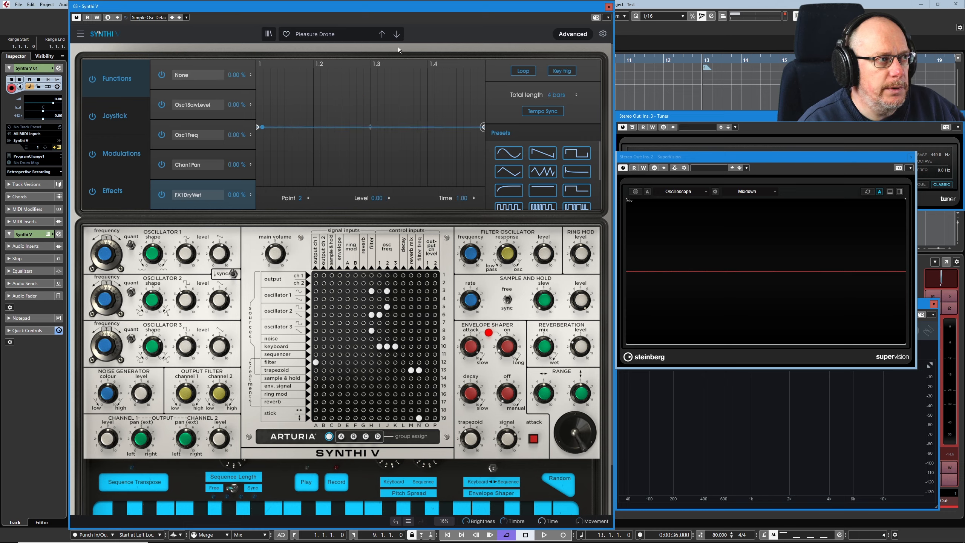
pyautogui.click(382, 34)
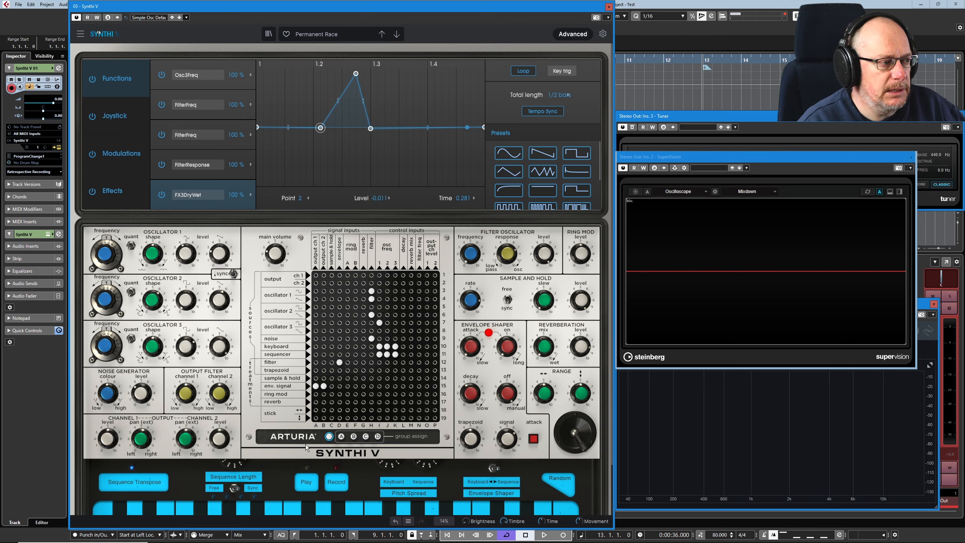
pyautogui.click(312, 487)
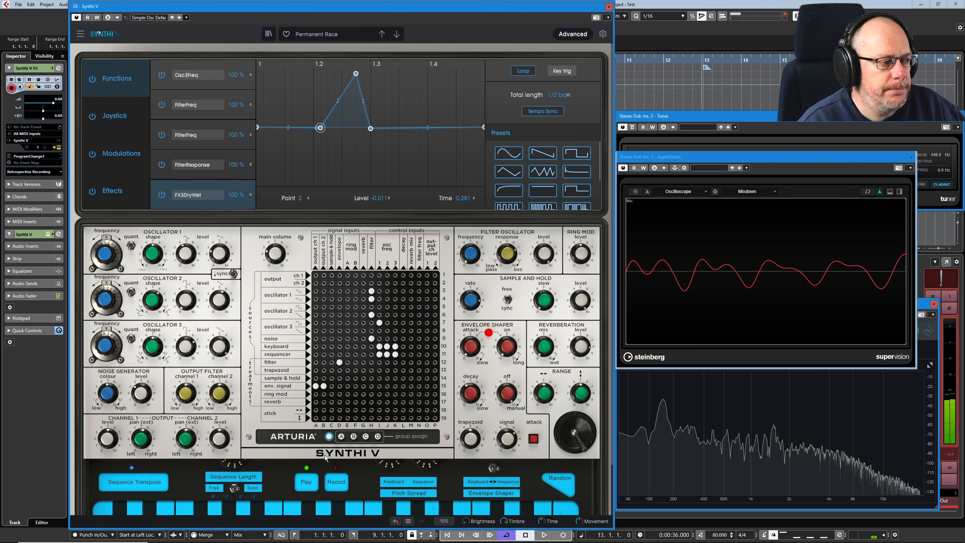
pyautogui.scroll(-2, 360, 383)
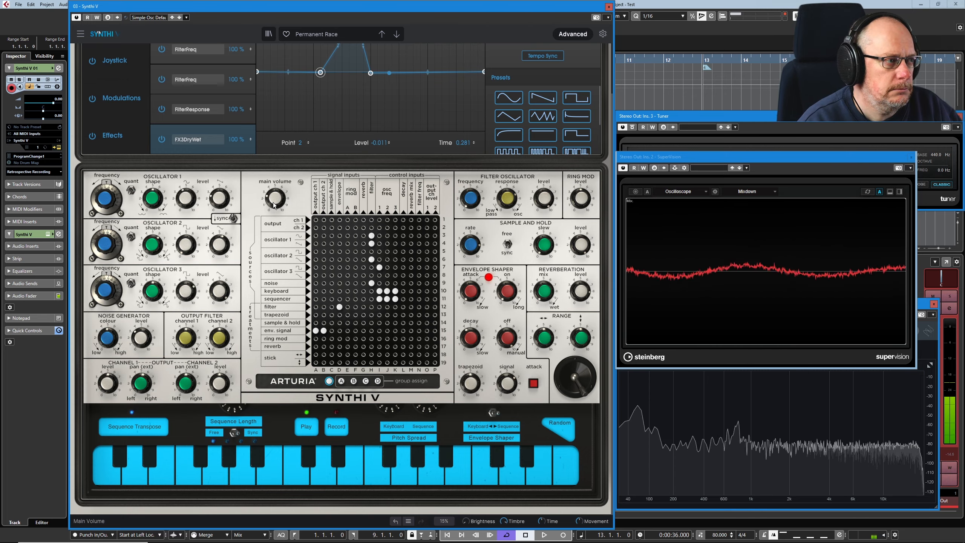
# Examine the curves of the two FilterFreq functions and the FilterResponse function
pyautogui.scroll(2, 380, 278)
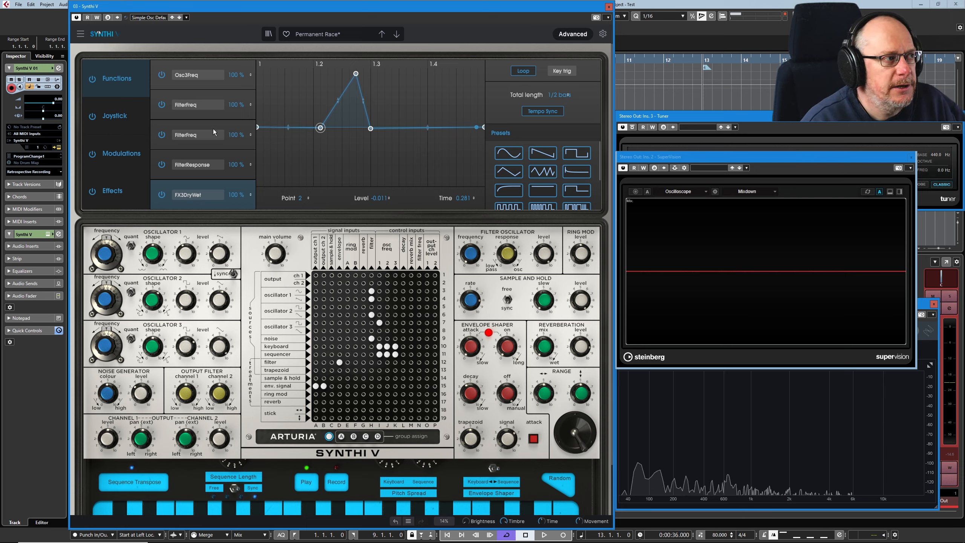
pyautogui.click(176, 115)
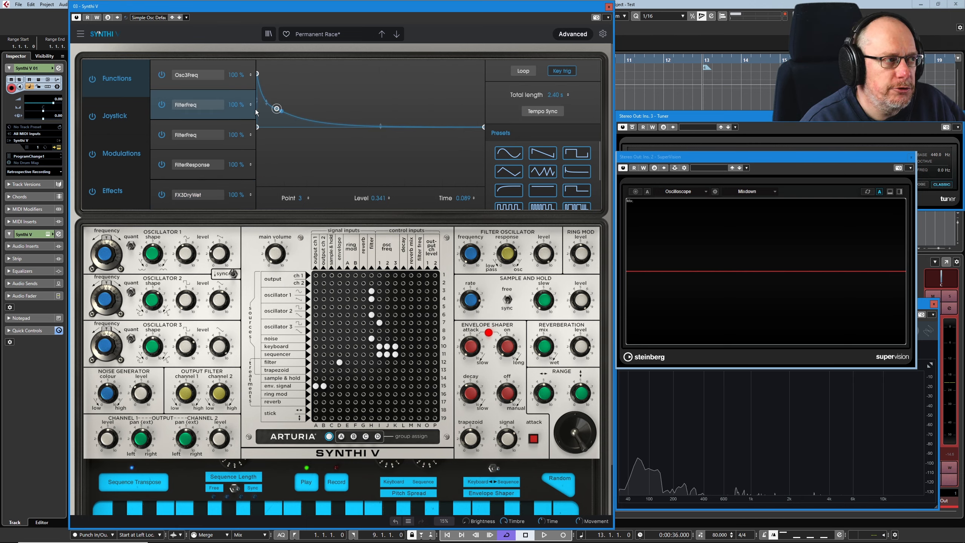
pyautogui.click(181, 142)
pyautogui.click(181, 174)
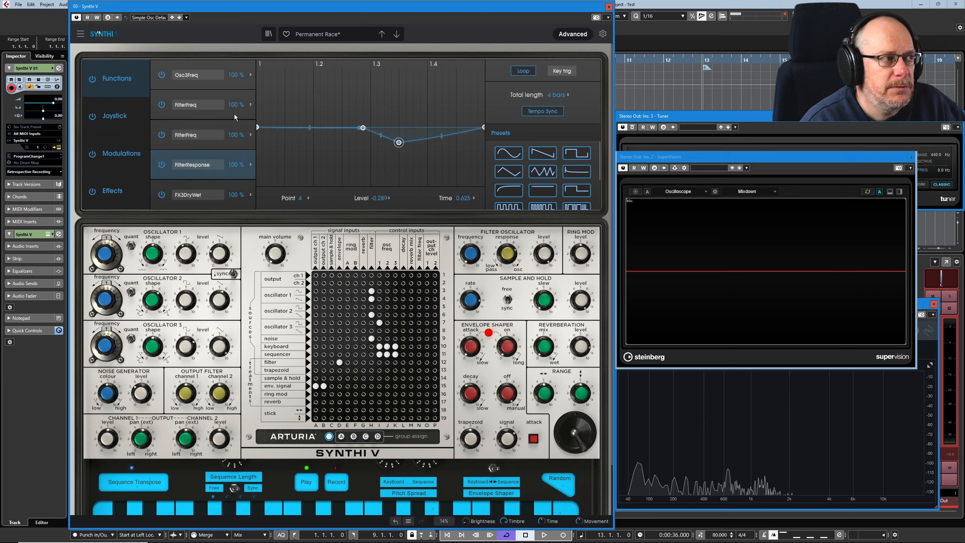